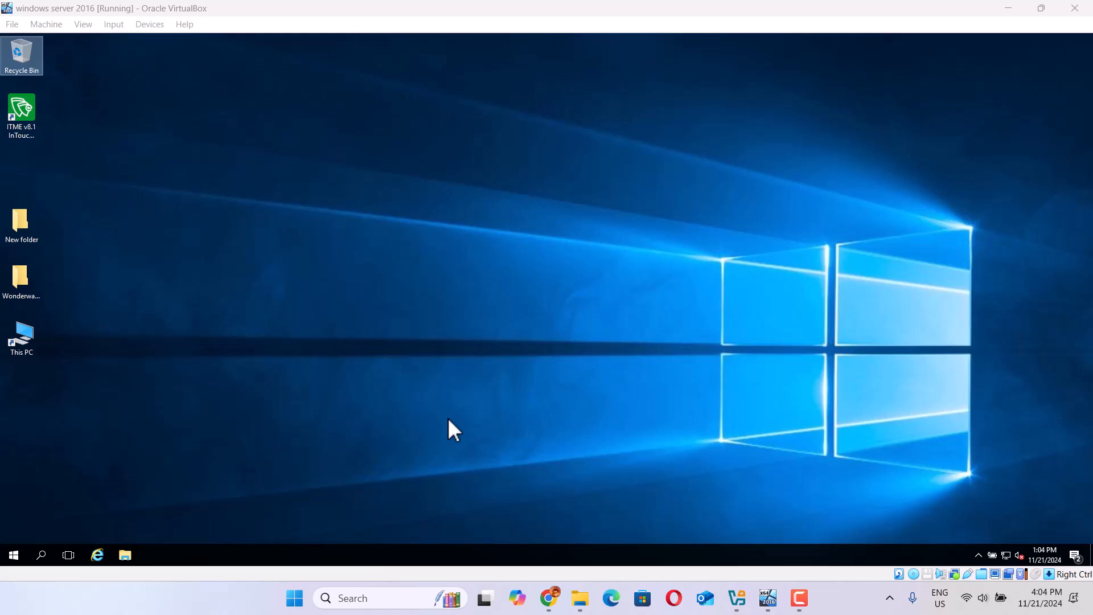
Step: Open the WonderwareSystemPlatform_2017 desktop folder to list its Setup and guide files
double_click(27, 279)
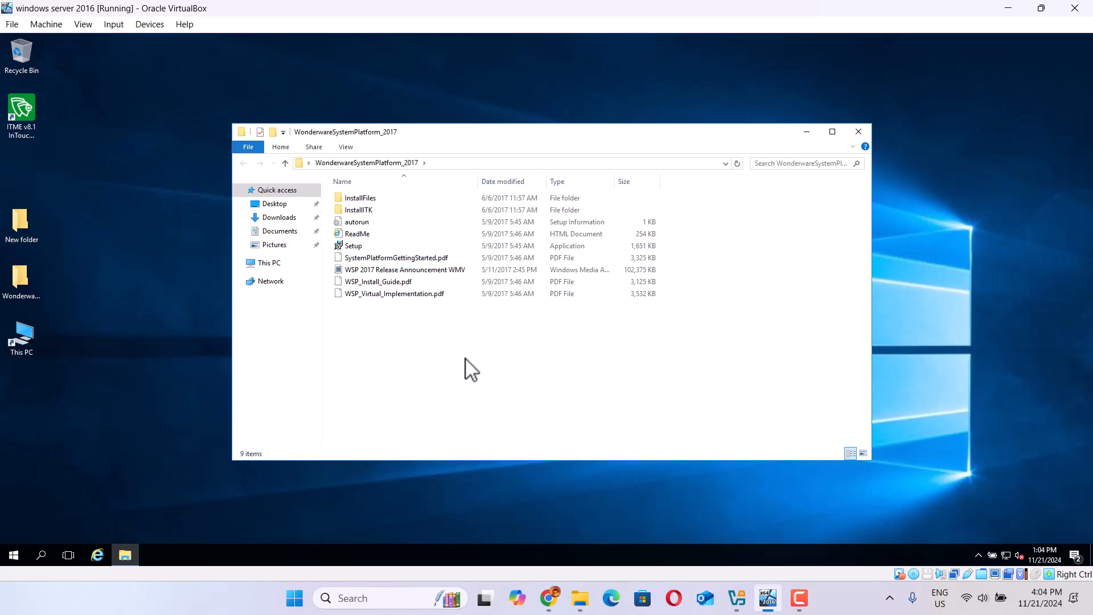
Step: Launch Setup and choose Product Based Selection instead of Computer Roles, reaching the product list
double_click(349, 250)
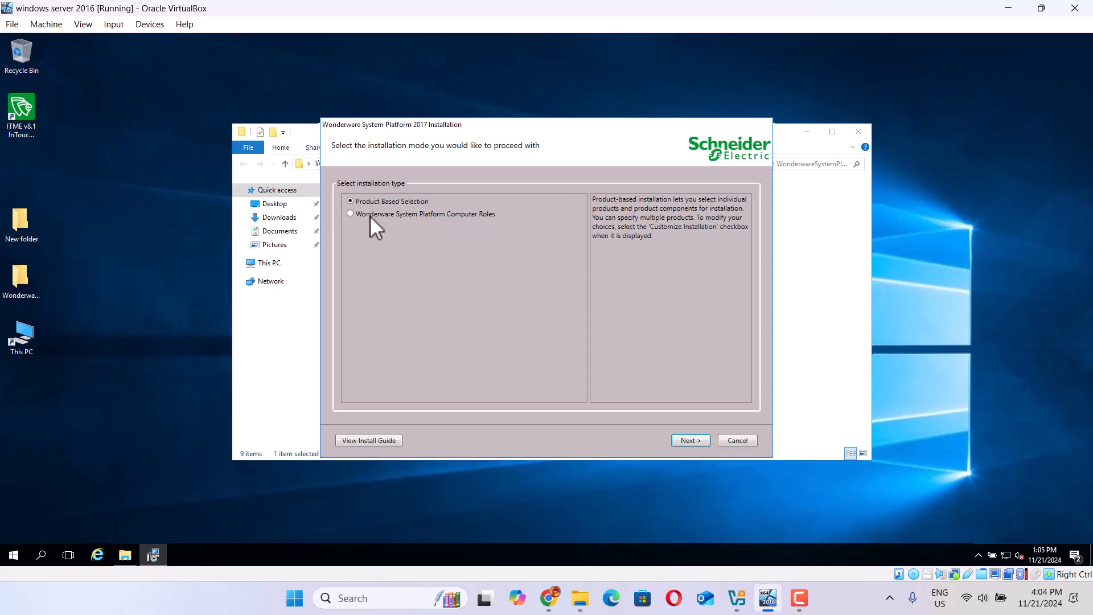
left_click(351, 214)
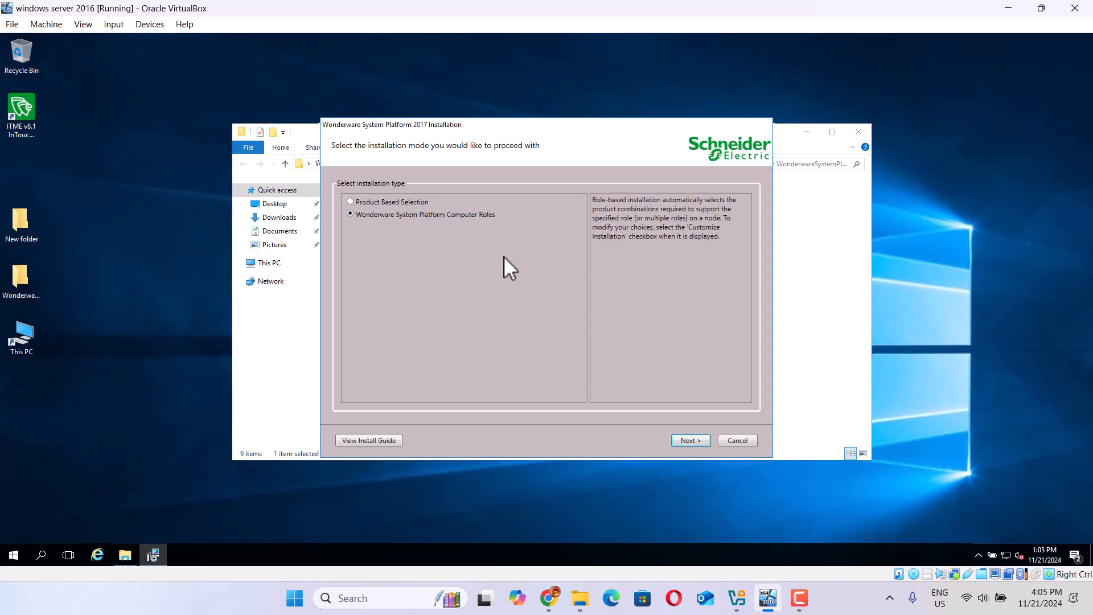
left_click(690, 441)
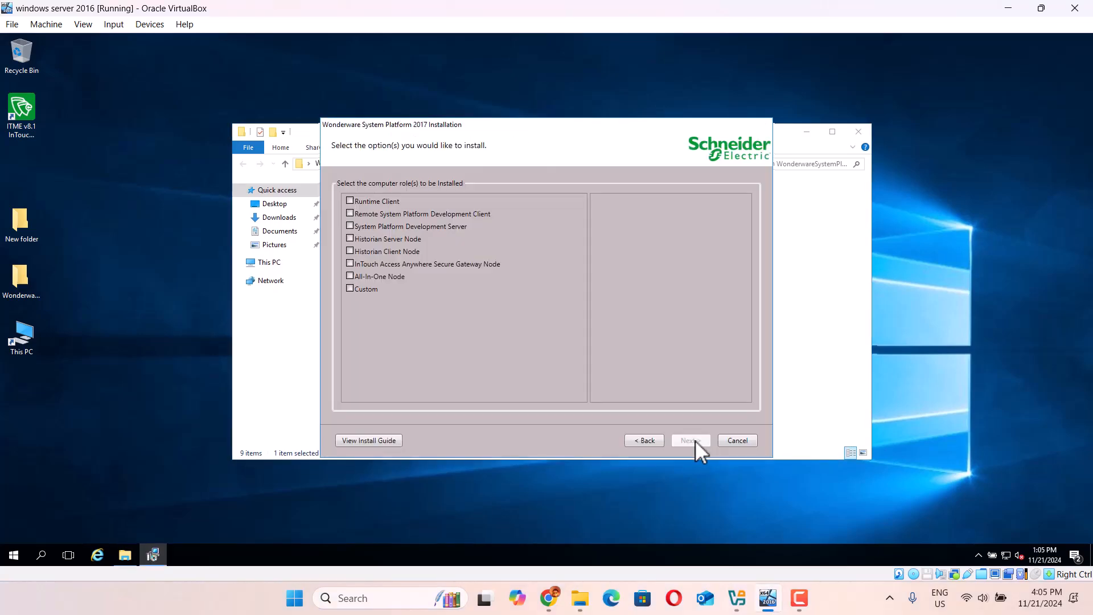
left_click(645, 442)
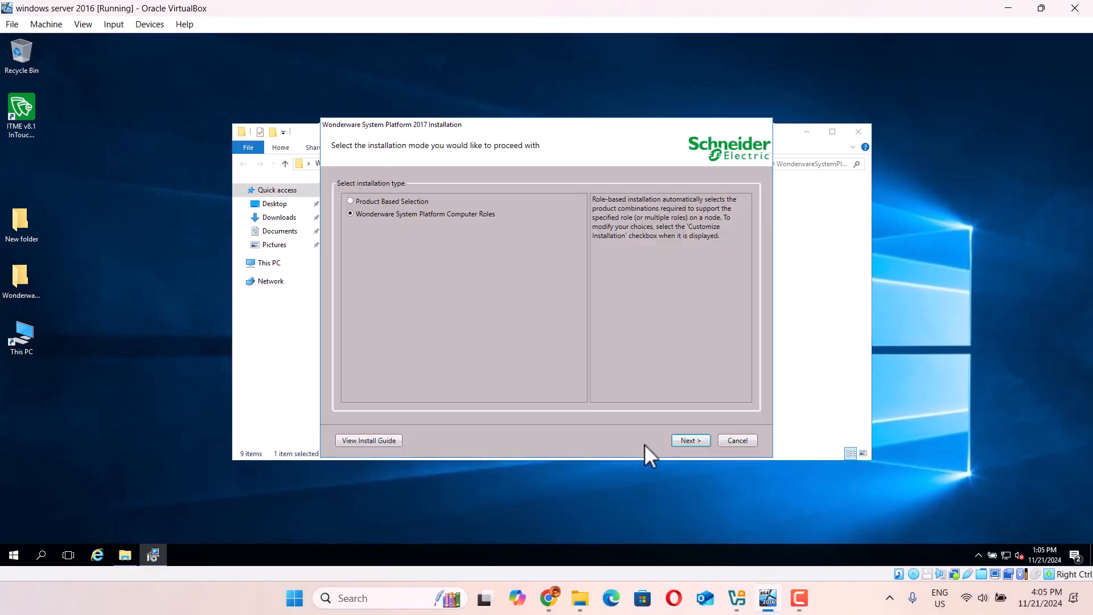
left_click(351, 202)
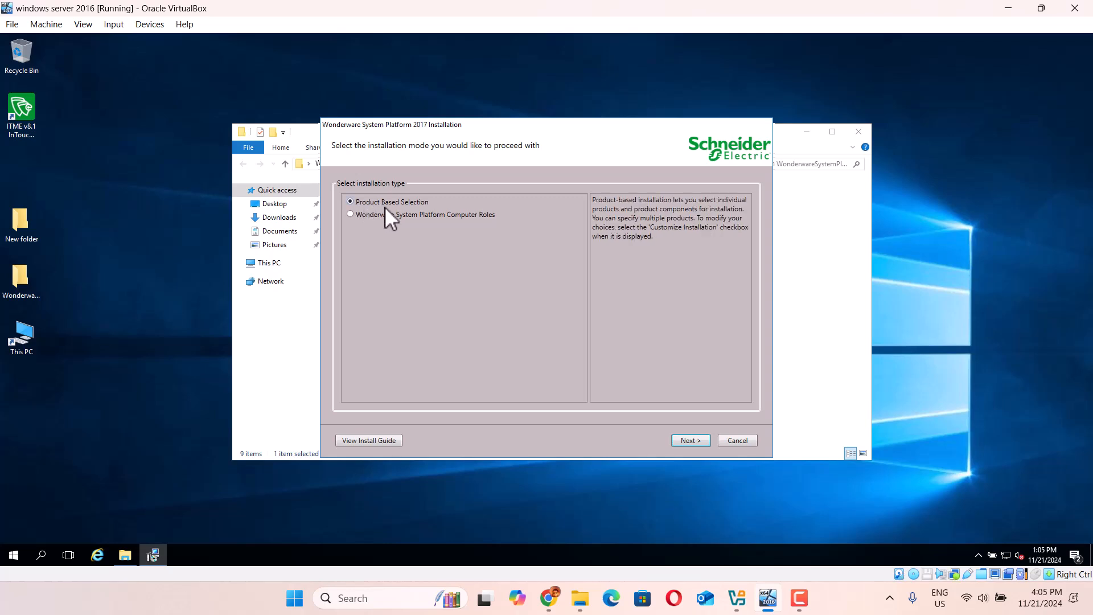
left_click(692, 442)
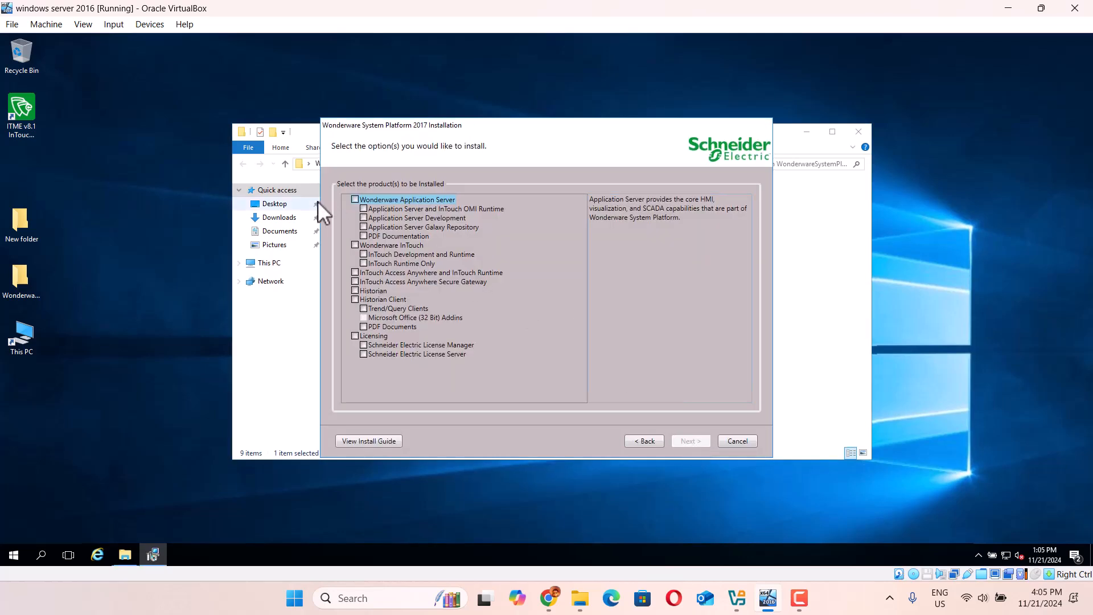
Step: Select Galaxy Repository, InTouch, Historian, Historian Client, Licensing and PDF Documentation, then continue to the summary
left_click(364, 227)
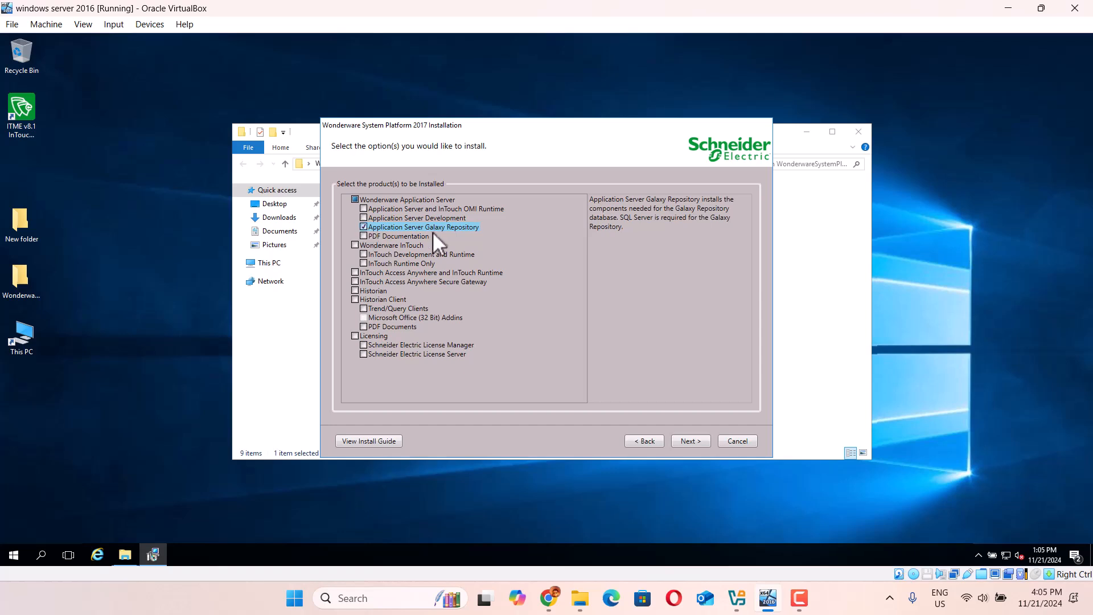
left_click(354, 245)
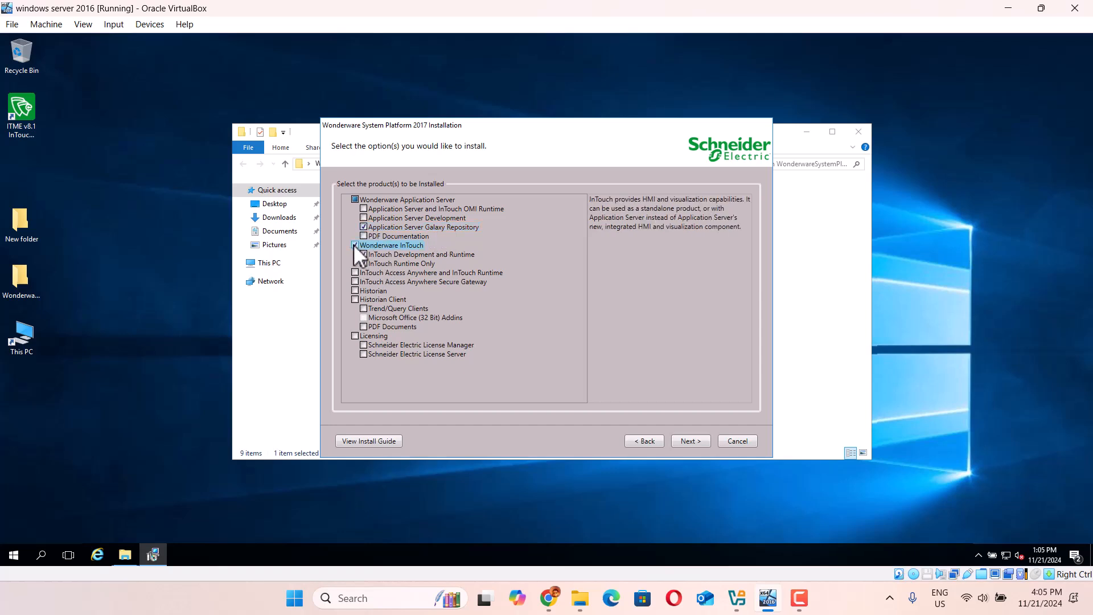
left_click(354, 291)
left_click(357, 298)
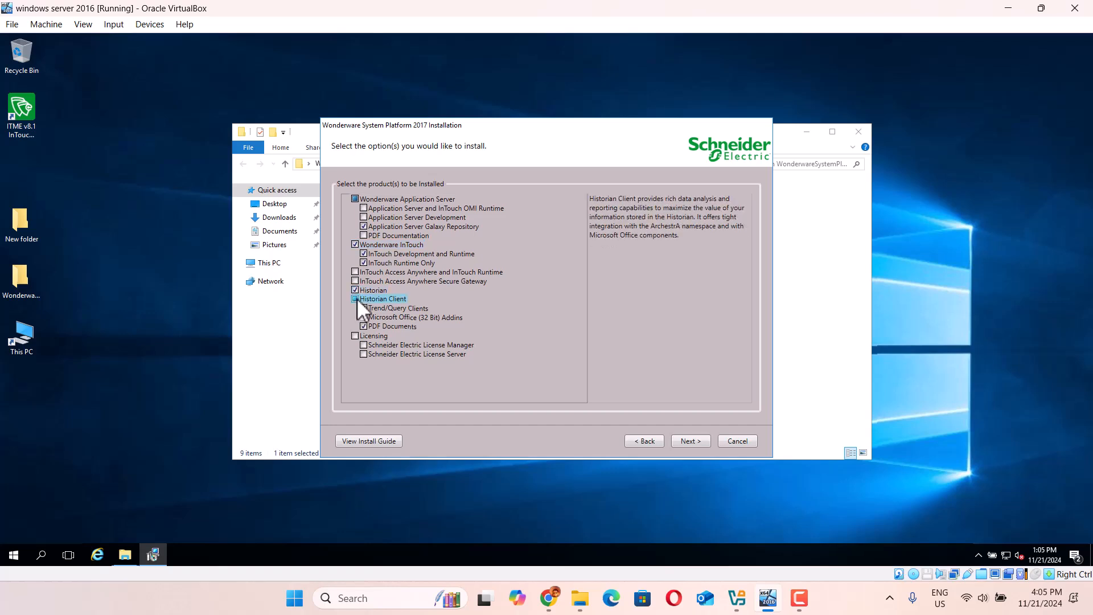
left_click(354, 336)
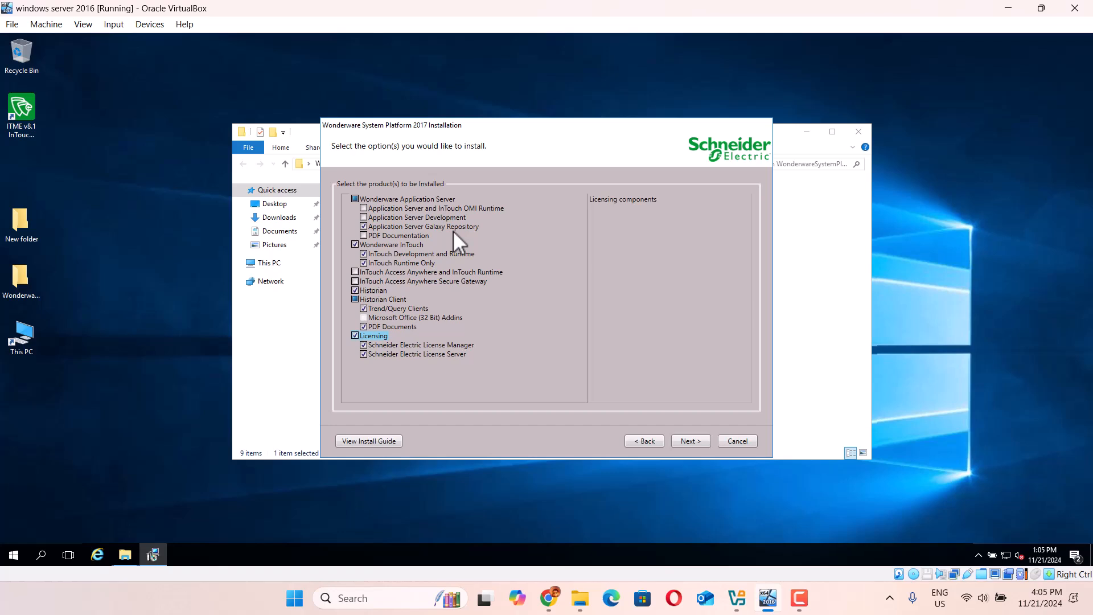
left_click(364, 236)
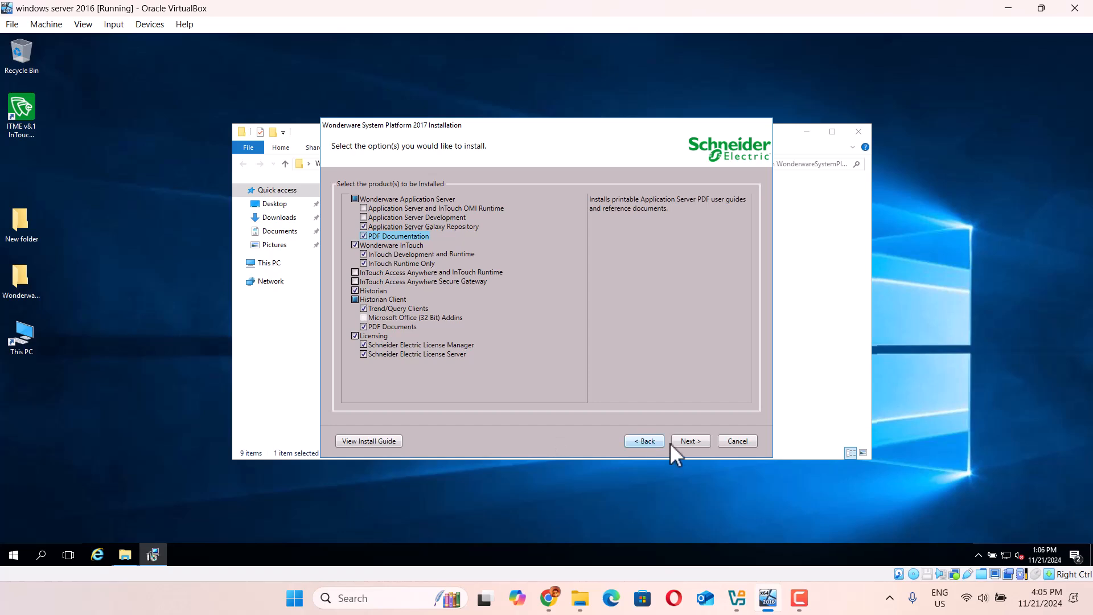
left_click(685, 443)
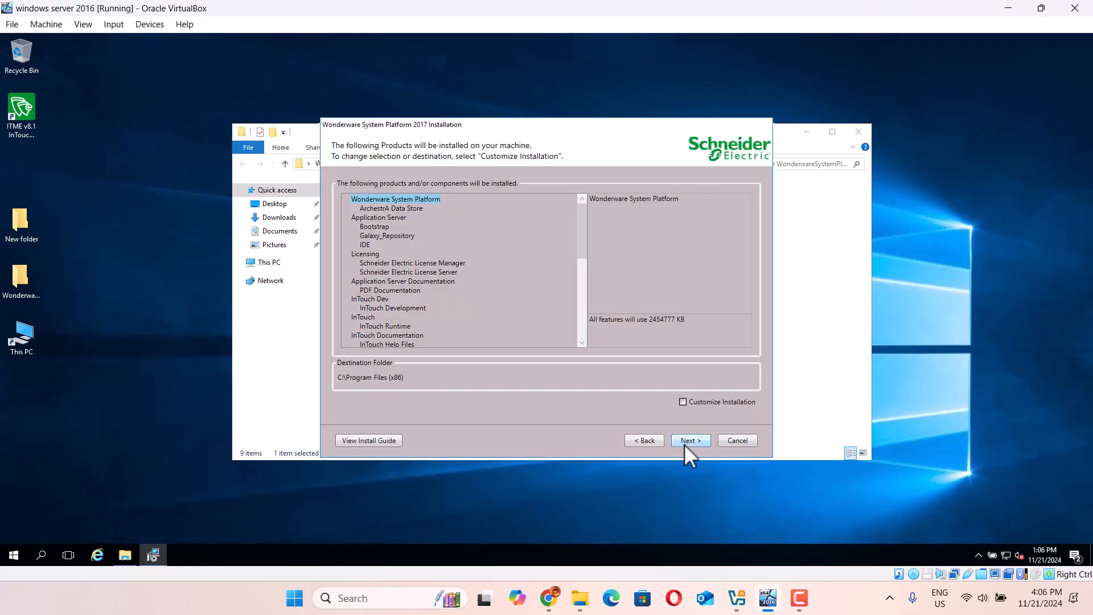
Step: Enable Customize Installation, scroll through the feature tree, and accept the feature selection
left_click(684, 402)
left_click_drag(580, 237, 595, 320)
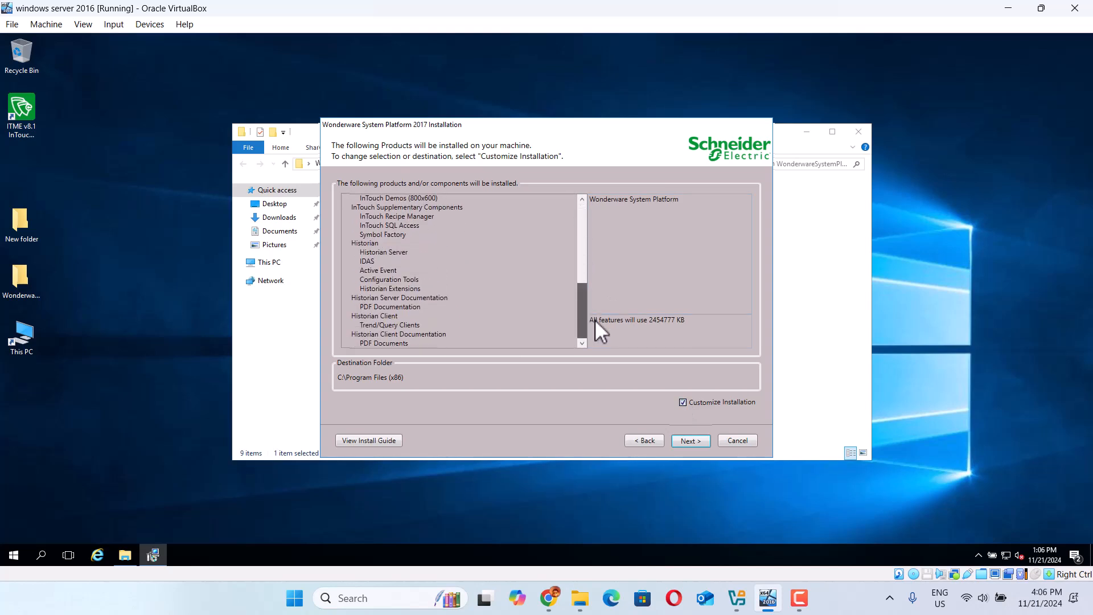
left_click(691, 441)
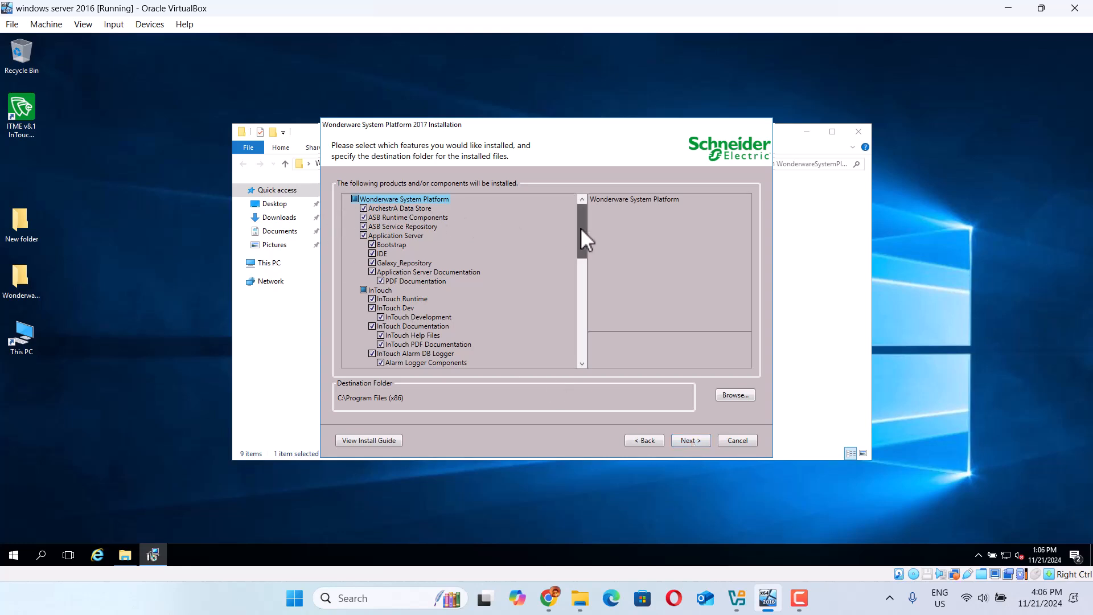
mouse_move(580, 228)
left_mouse_down()
mouse_move(582, 336)
mouse_move(590, 213)
left_mouse_up()
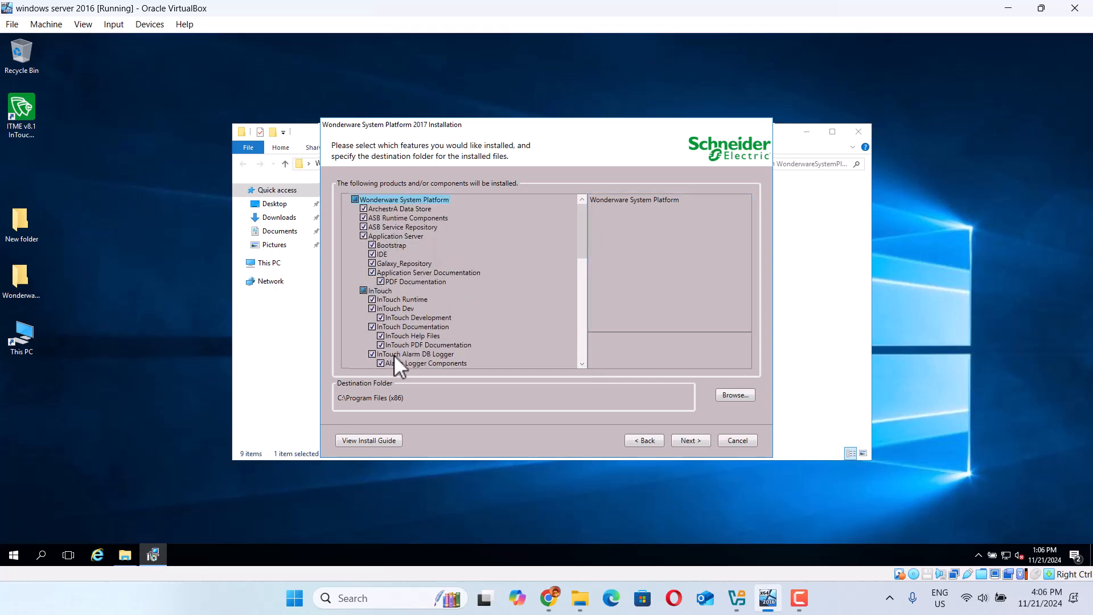
left_click_drag(585, 234, 583, 262)
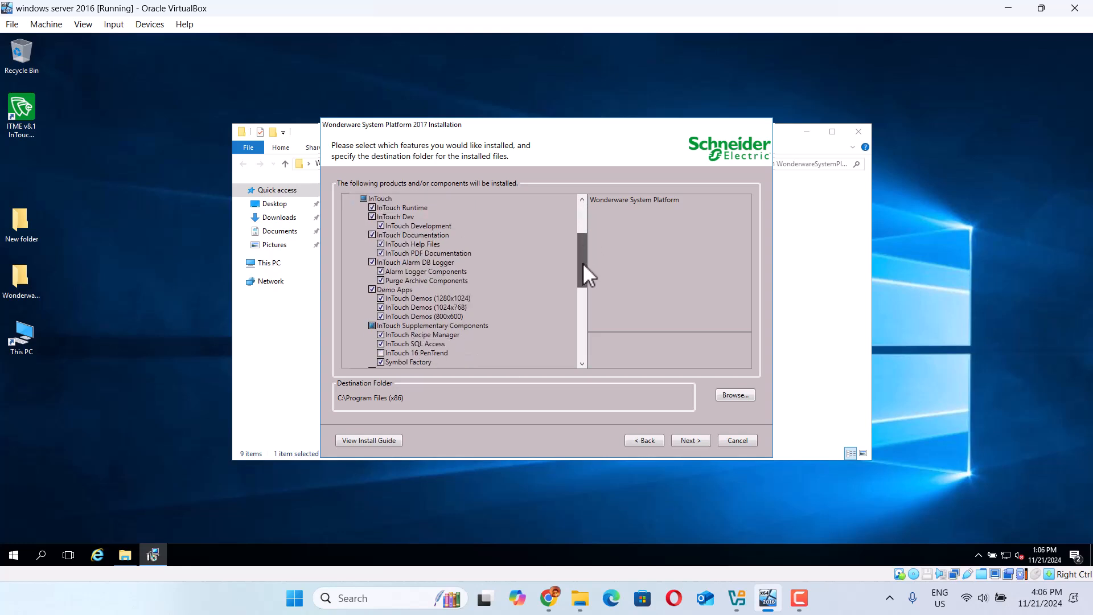
left_click_drag(583, 263, 562, 354)
left_click(689, 440)
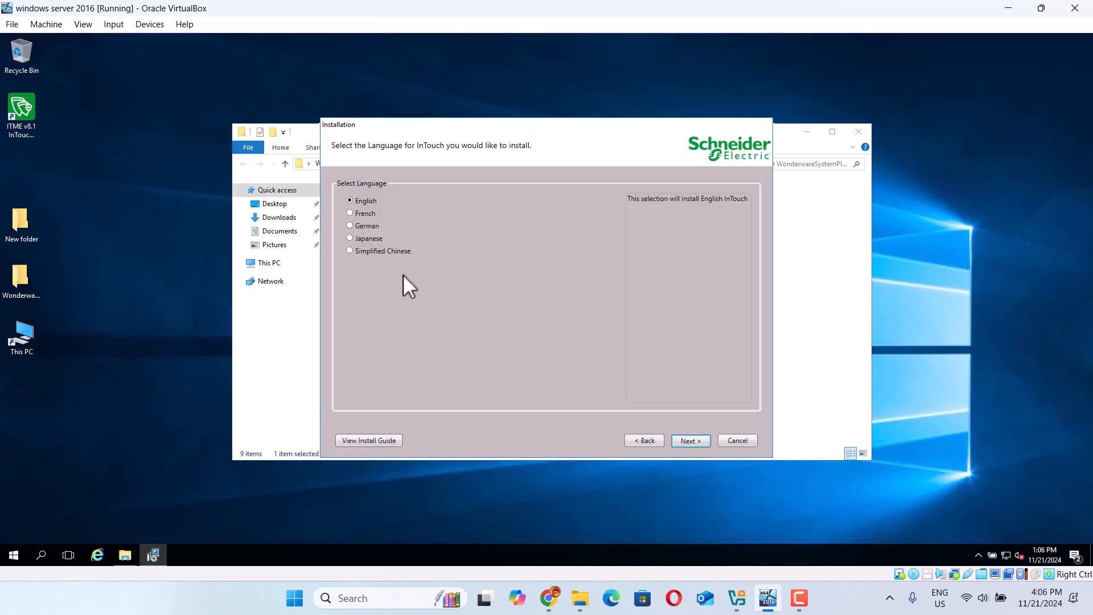
Step: Keep English as the InTouch language and accept the license agreement
left_click(686, 441)
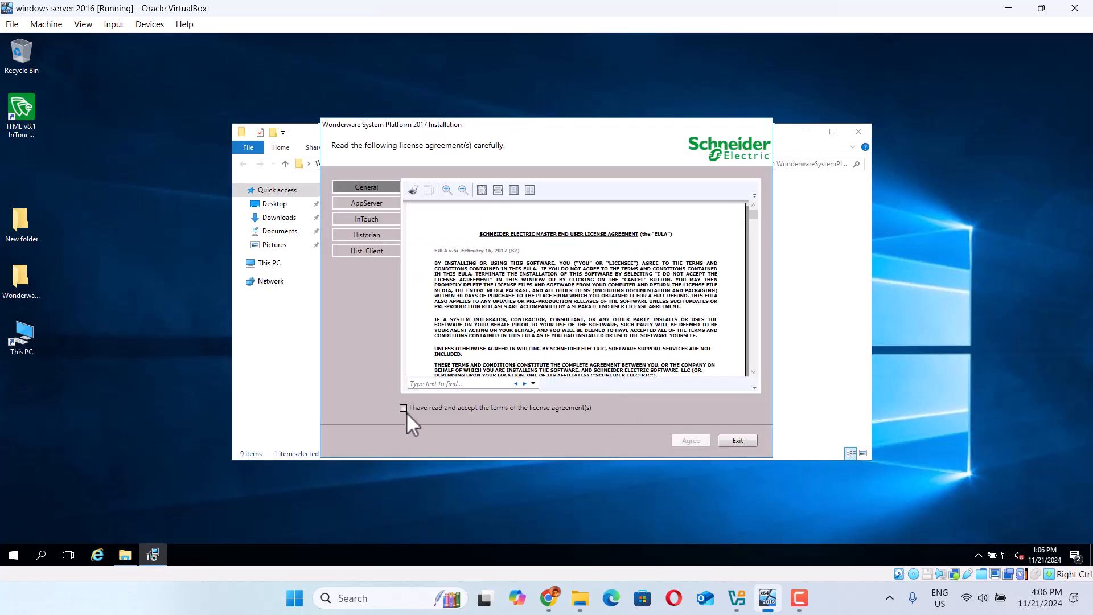
left_click(404, 407)
left_click(692, 441)
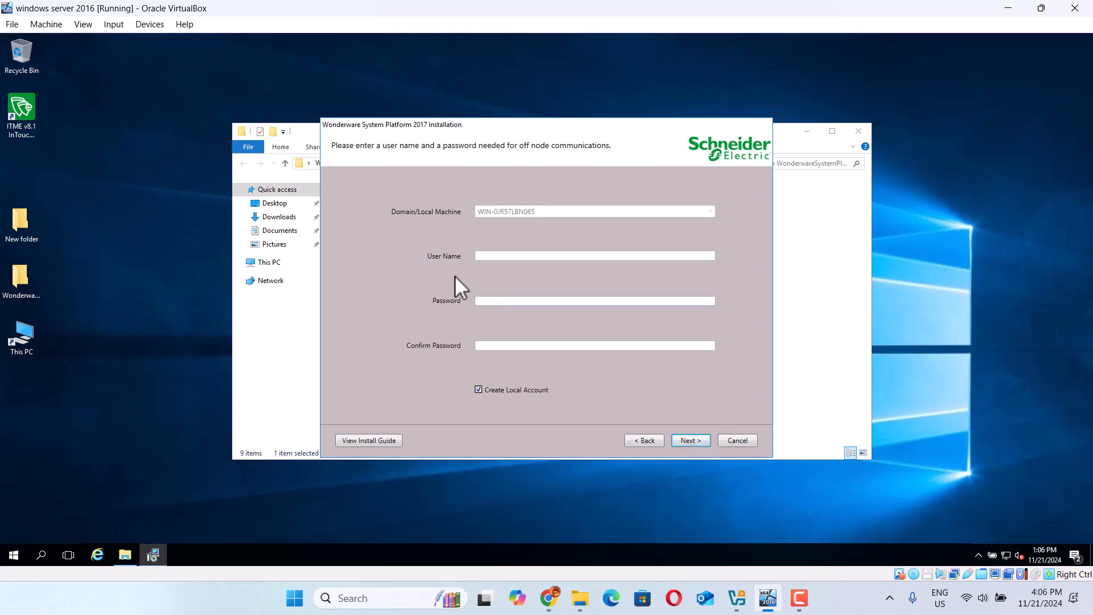
Step: Enter the off-node communication account user name admin and its password twice
left_click(497, 257)
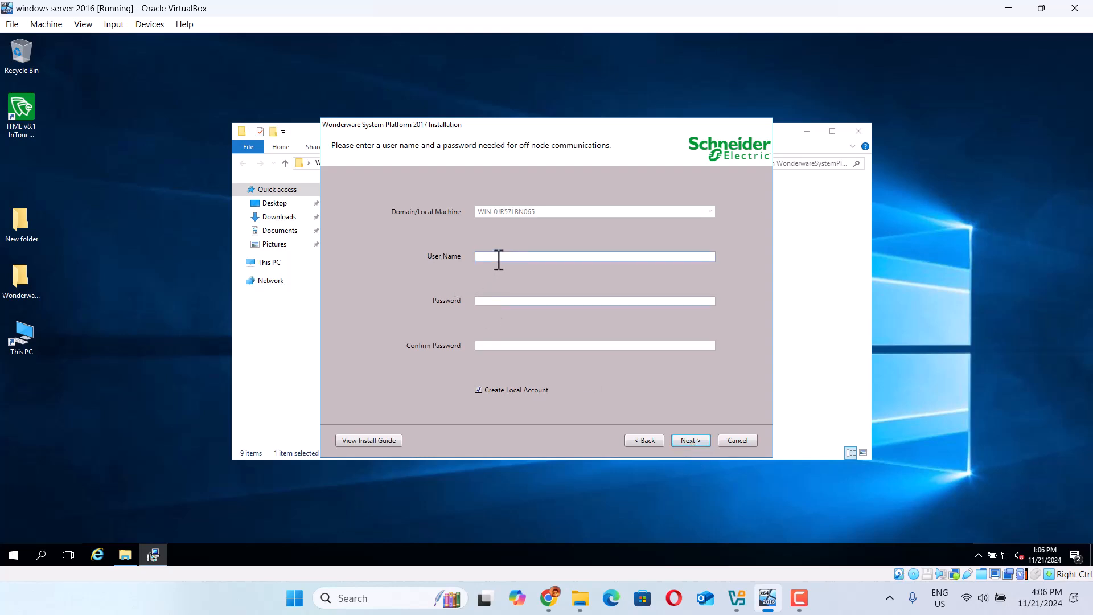
type("admin")
left_click(493, 302)
type("••••••••")
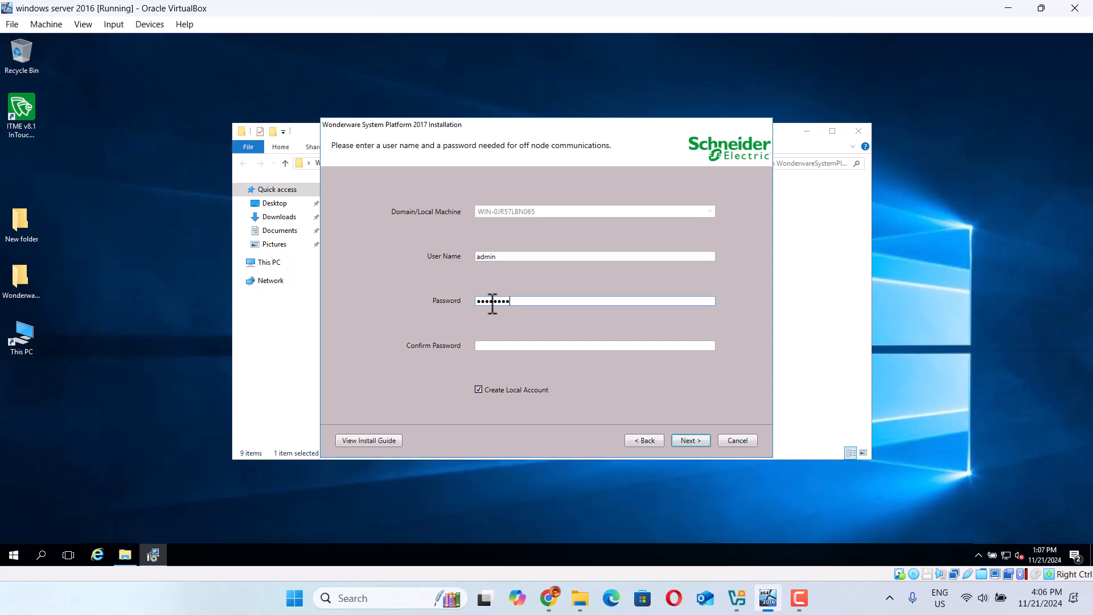
type("•••")
left_click(490, 347)
type("••••••••••••")
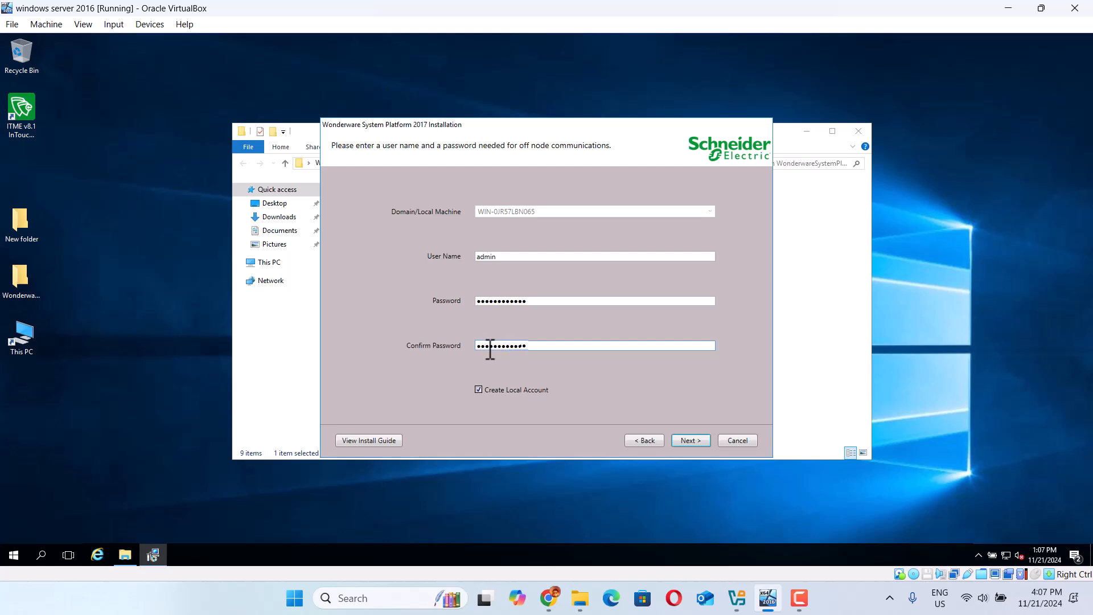
left_click(689, 439)
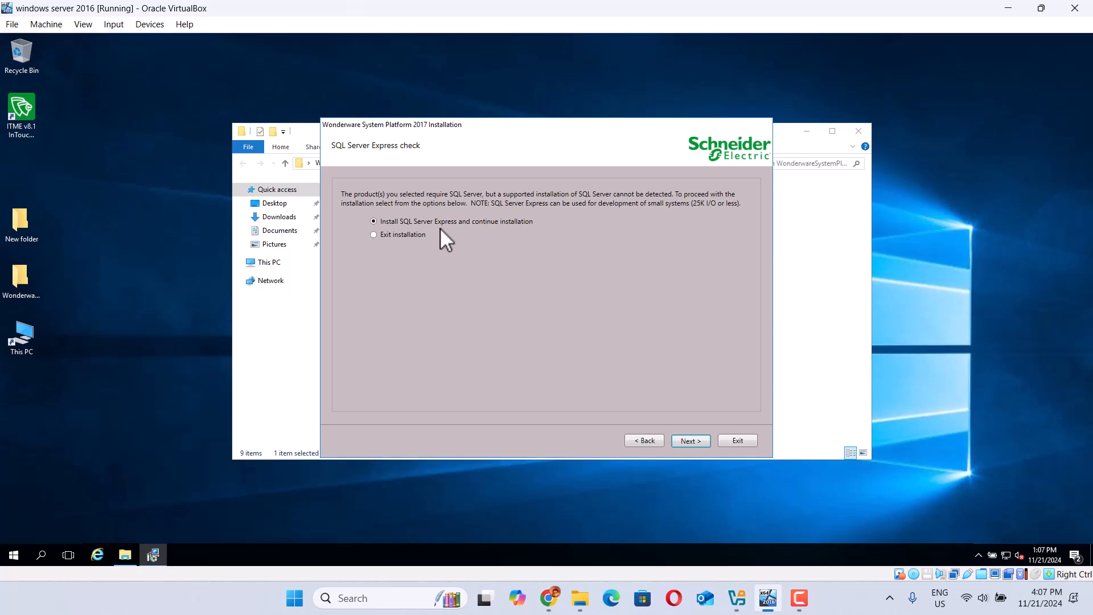
Step: Choose to install SQL Server Express and review the Ready to Install list
left_click(691, 440)
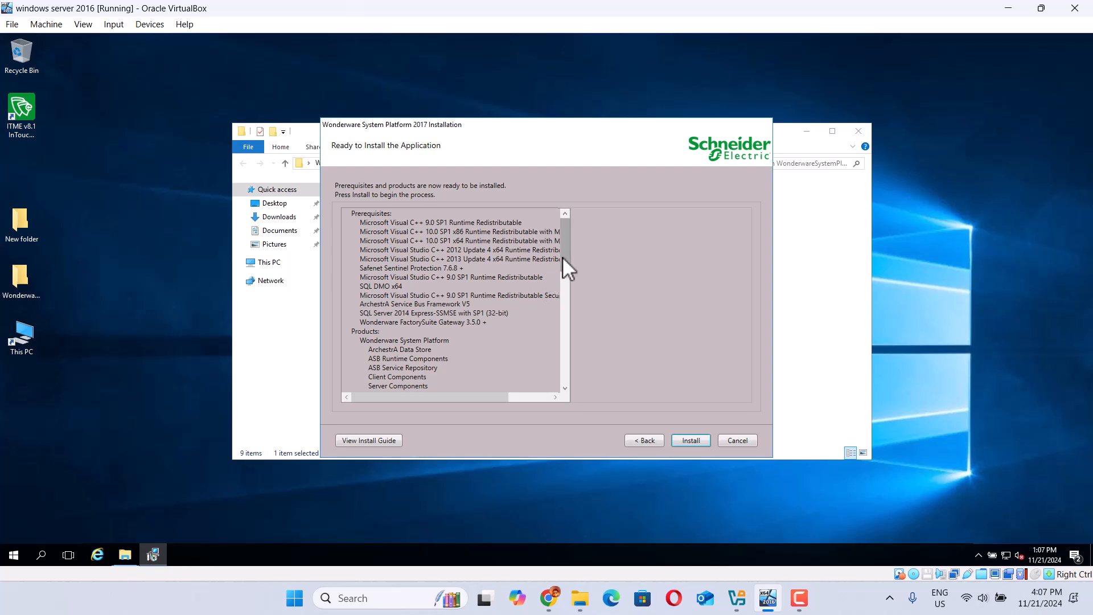
left_click_drag(568, 249, 662, 419)
Step: Start the installation and let it run until configuration begins
left_click(690, 441)
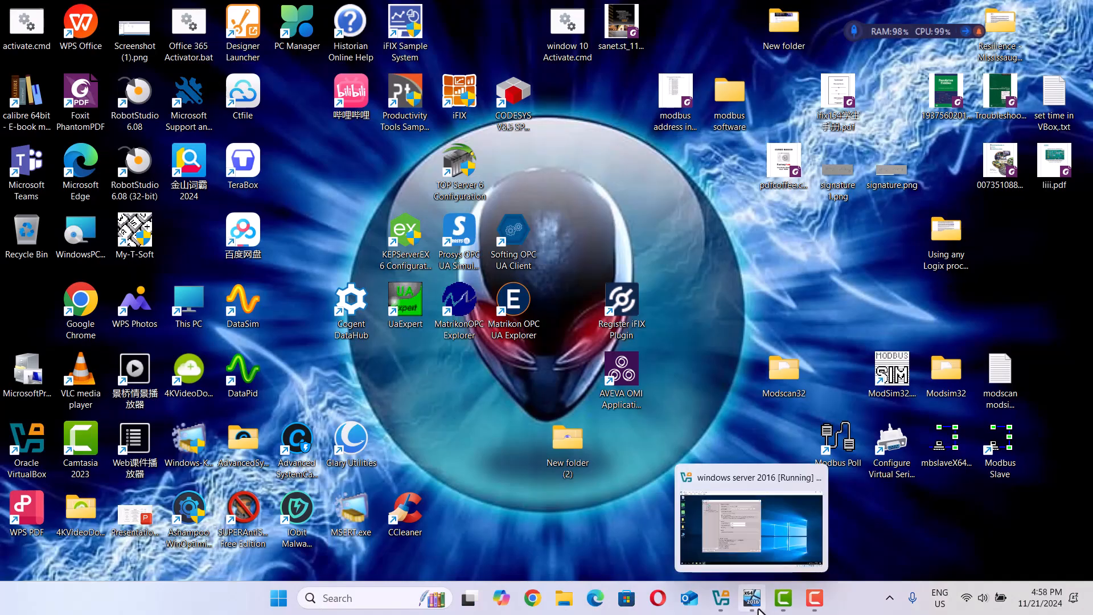
Step: Apply the Historian server configuration, then configure Historian security
left_click(759, 610)
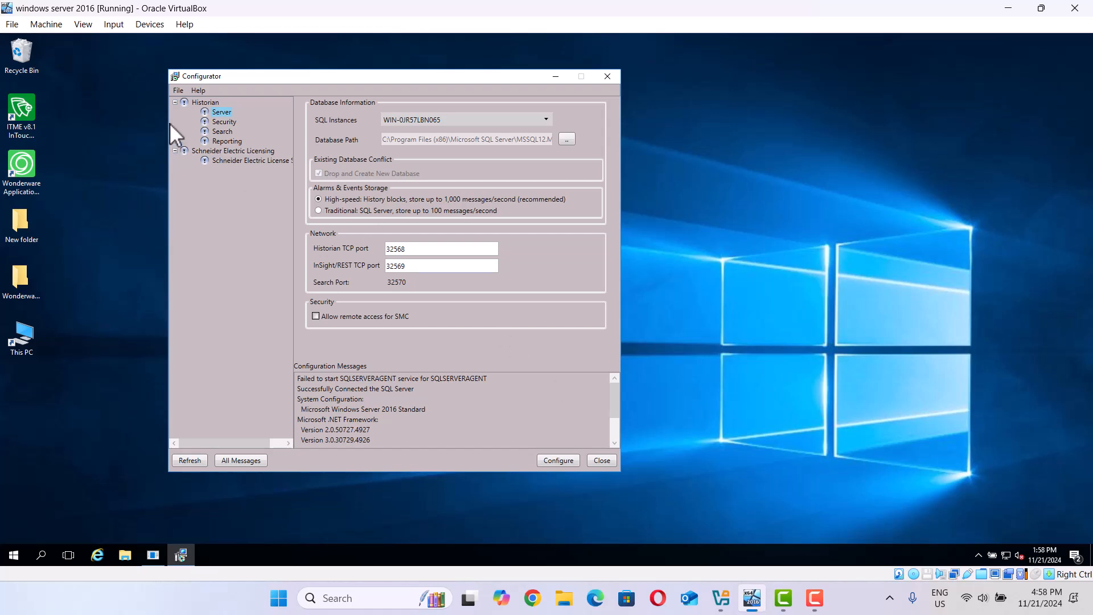
left_click(553, 461)
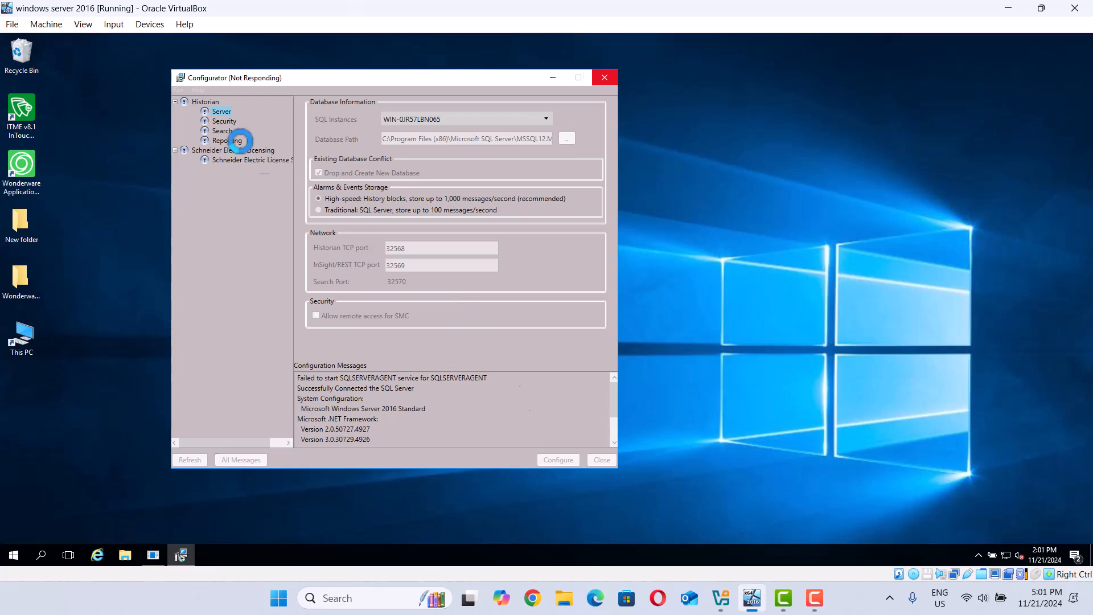
left_click(217, 121)
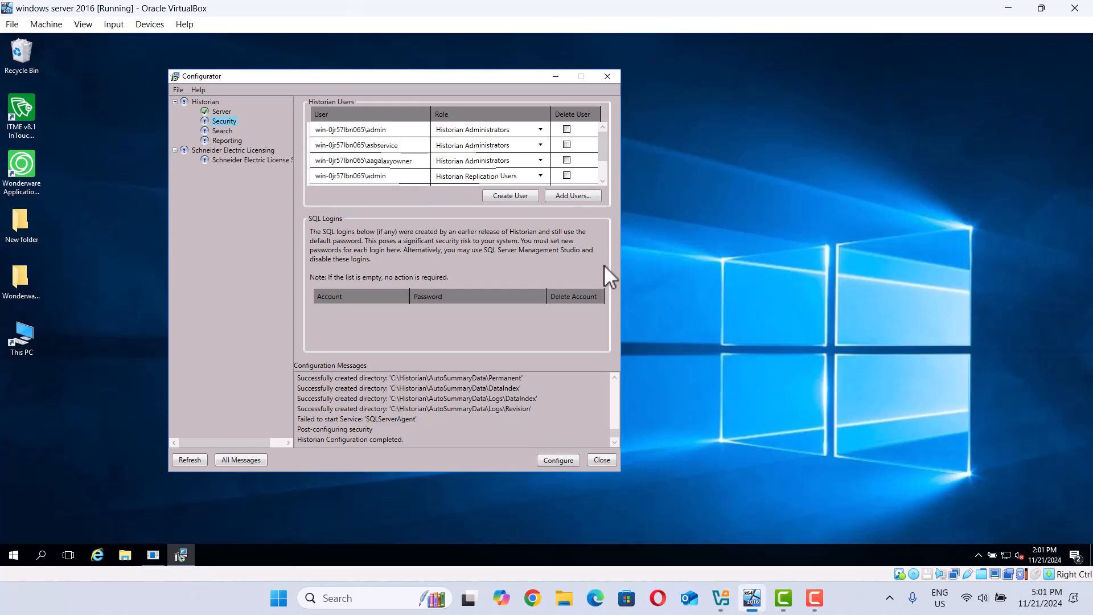
left_click(555, 459)
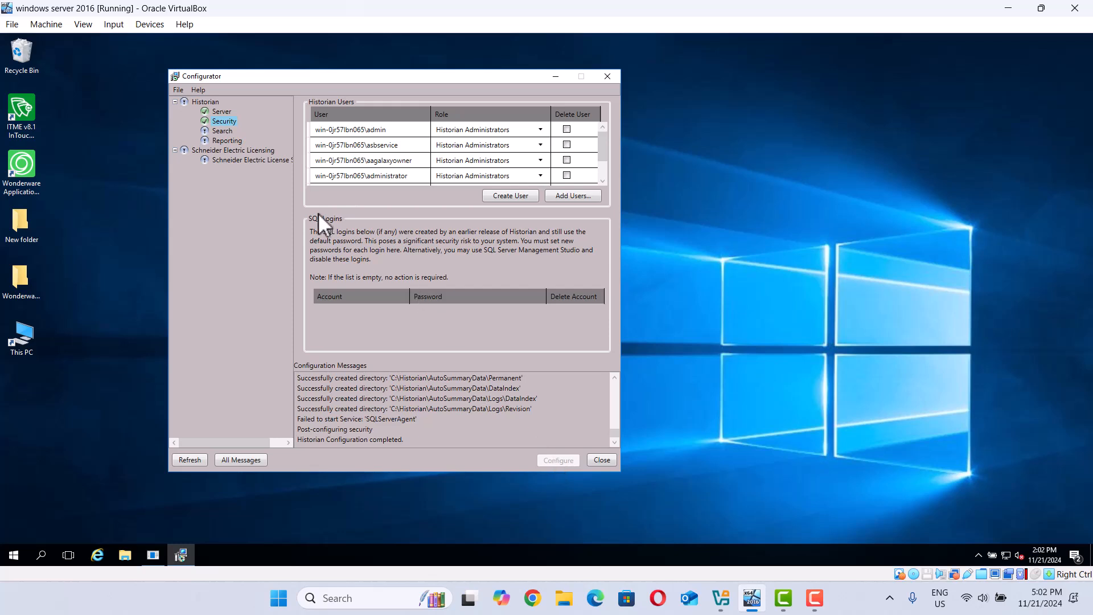
left_click(224, 132)
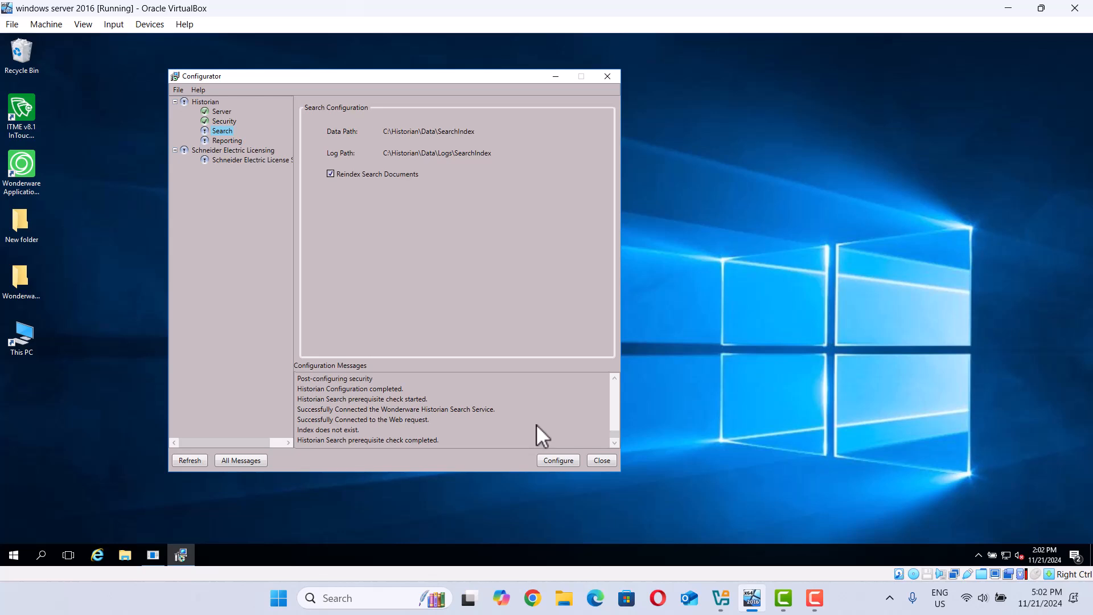
Step: Configure Historian Search, mark Reporting, and bring up the License Server settings
left_click(557, 460)
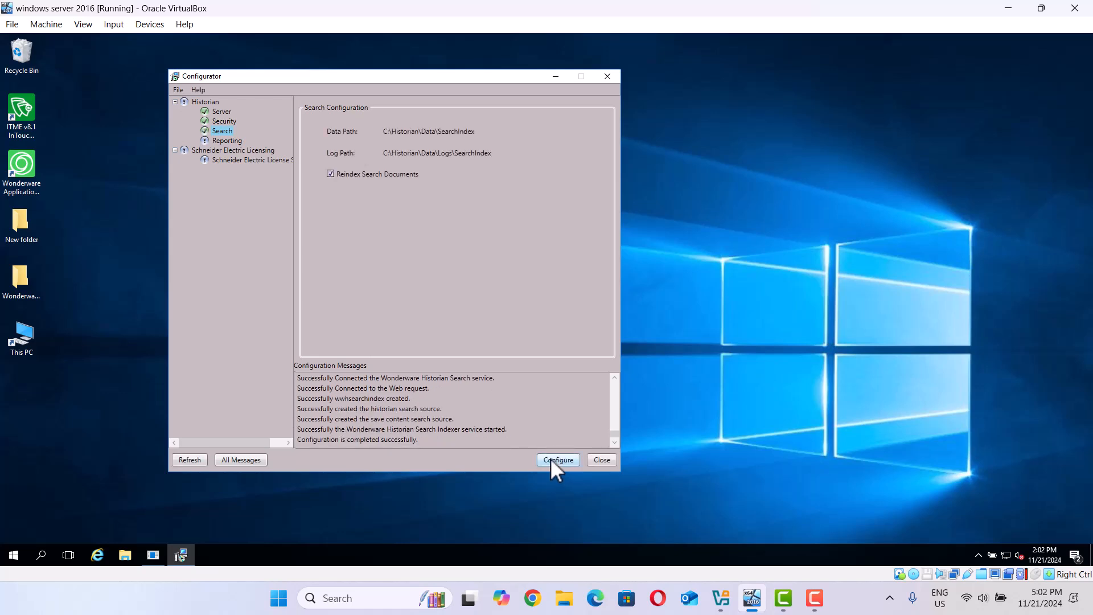
left_click(224, 141)
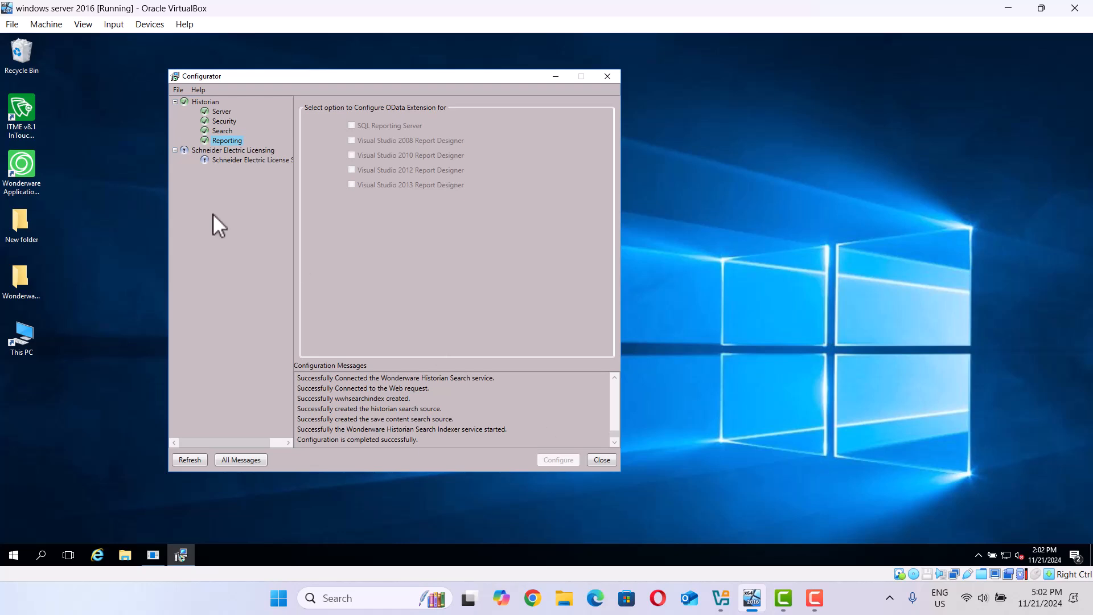
left_click(231, 161)
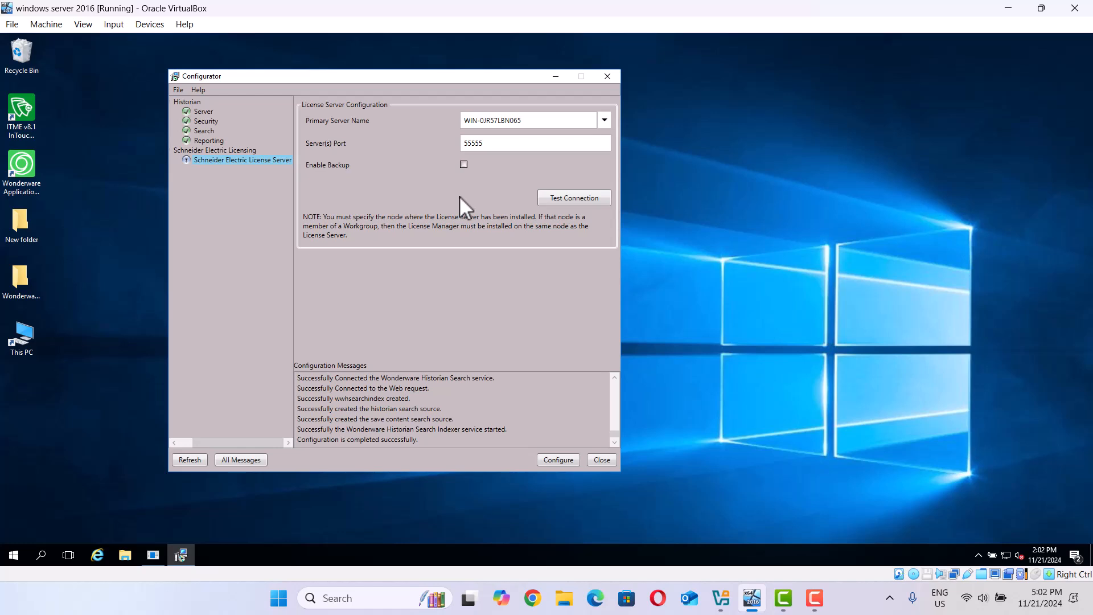
Step: Test the license server on port 55555, apply its configuration, and close the Configurator
left_click(562, 198)
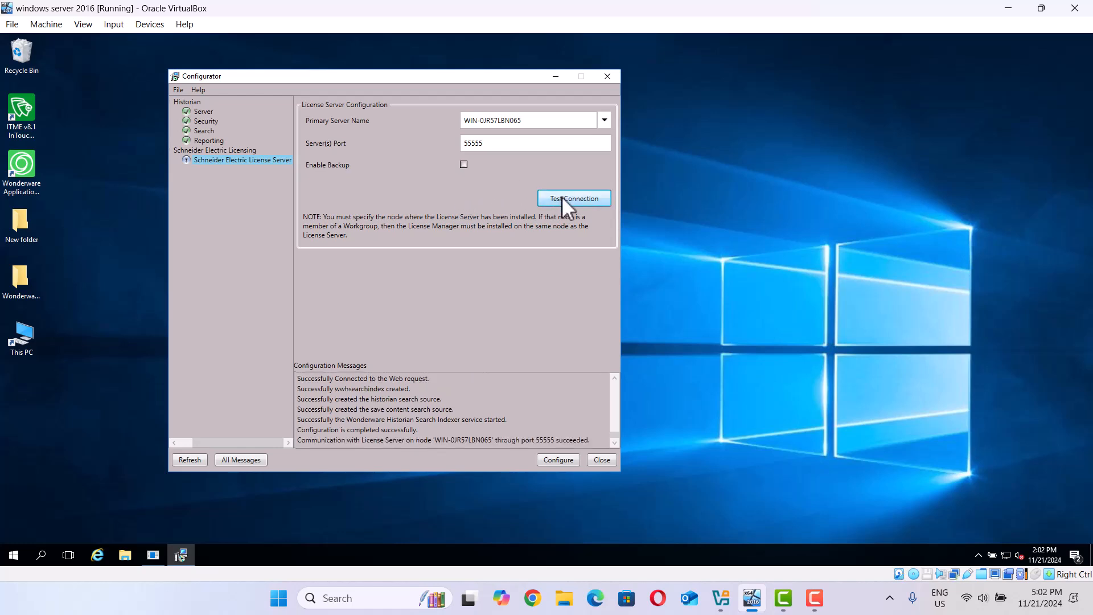
left_click(551, 461)
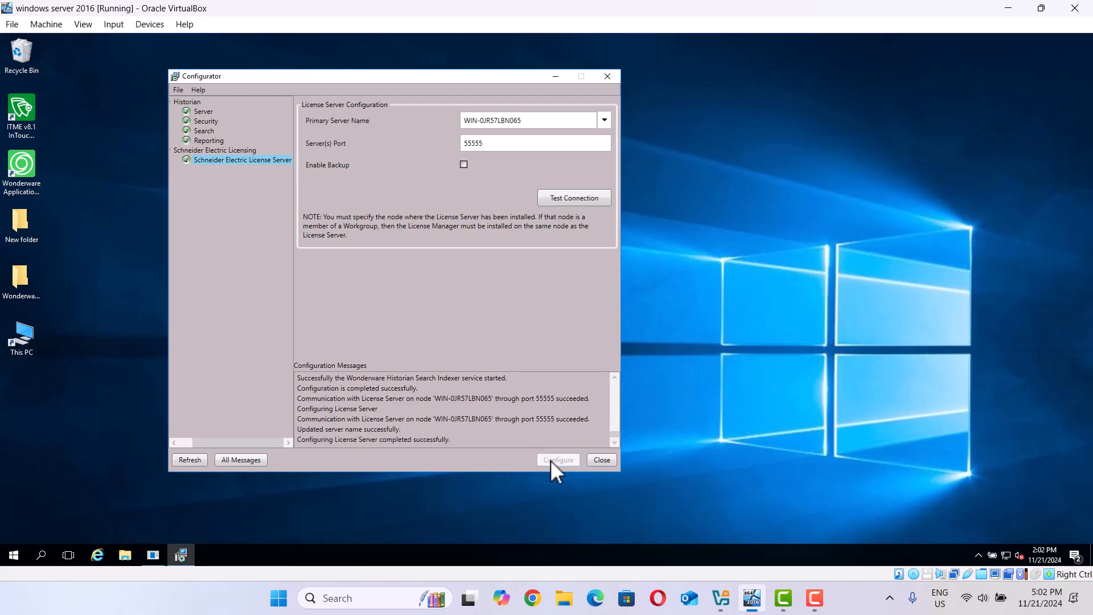
left_click(602, 461)
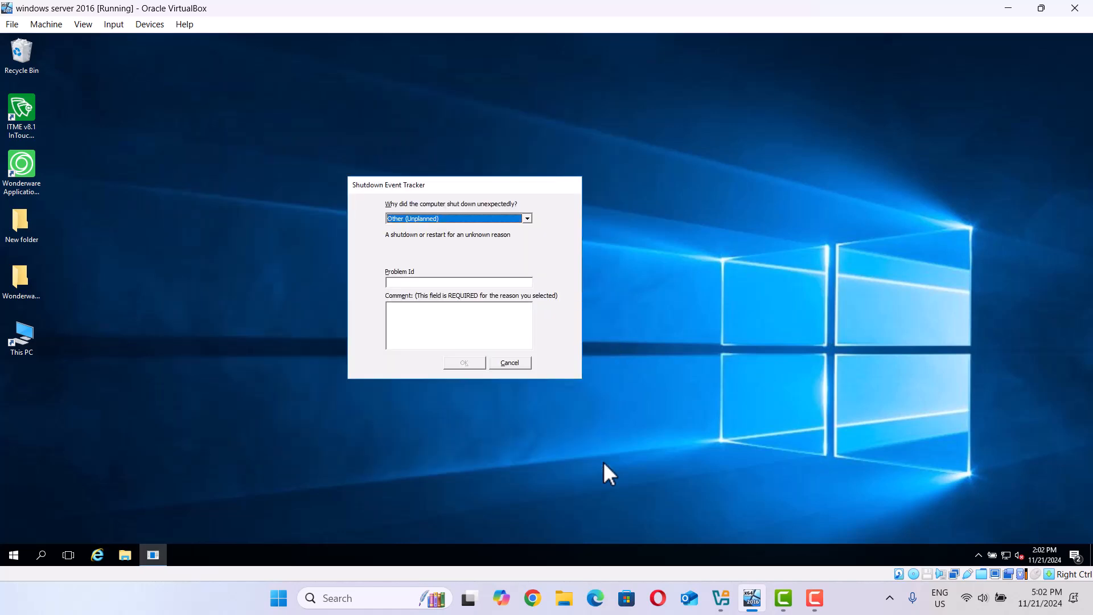
Step: Cancel the Shutdown Event Tracker and launch InTouch WindowMaker from the Wonderware InTouch group in Demo Mode
left_click(507, 368)
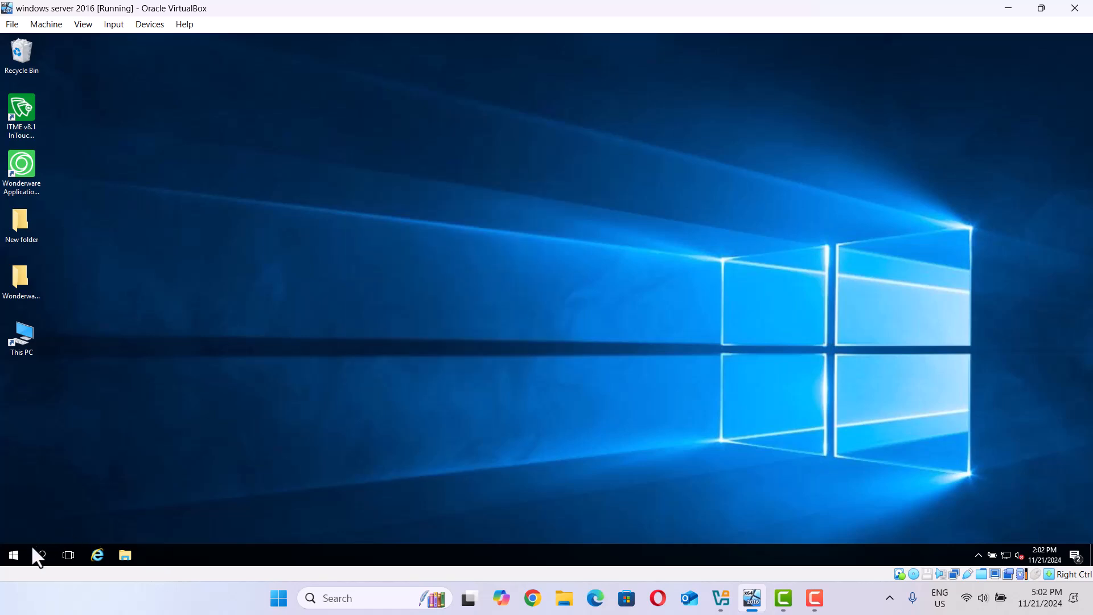
left_click(14, 556)
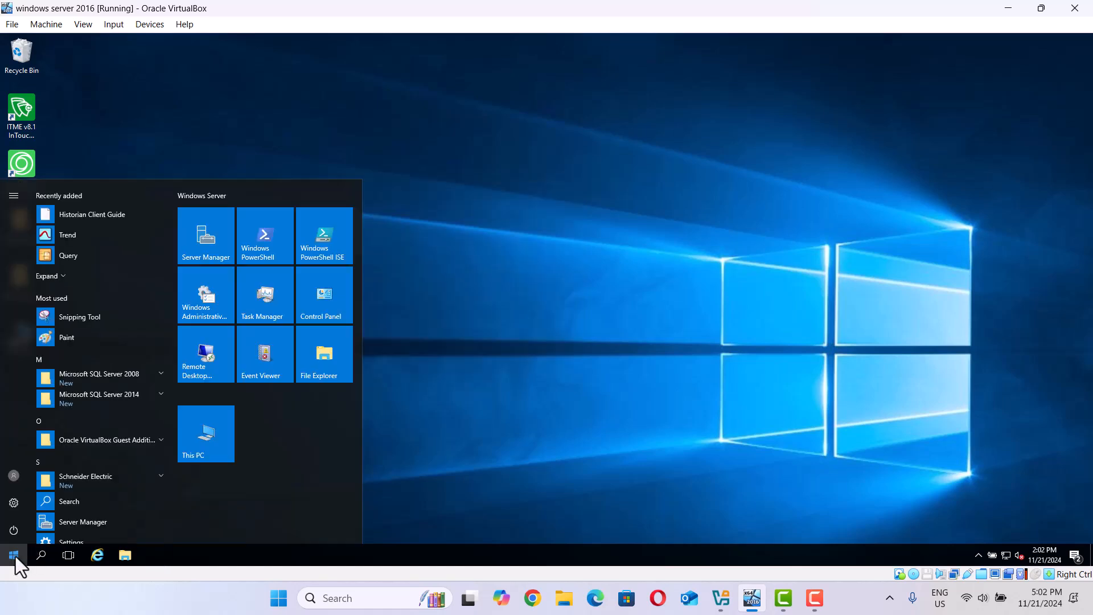
left_click_drag(169, 345, 158, 493)
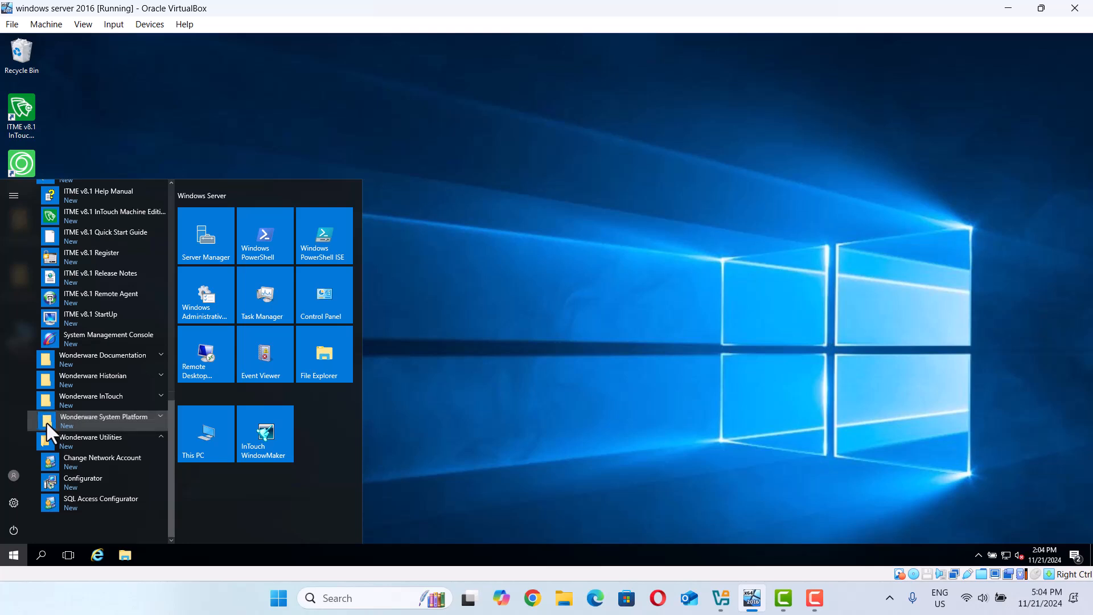
left_click(46, 423)
left_click(46, 401)
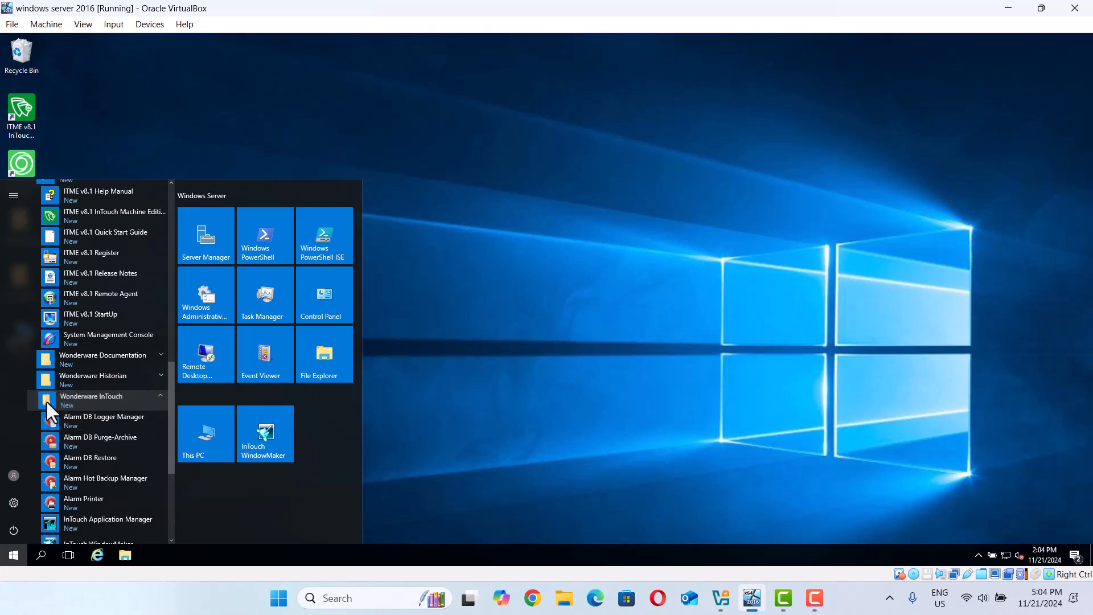
left_click_drag(169, 456, 165, 482)
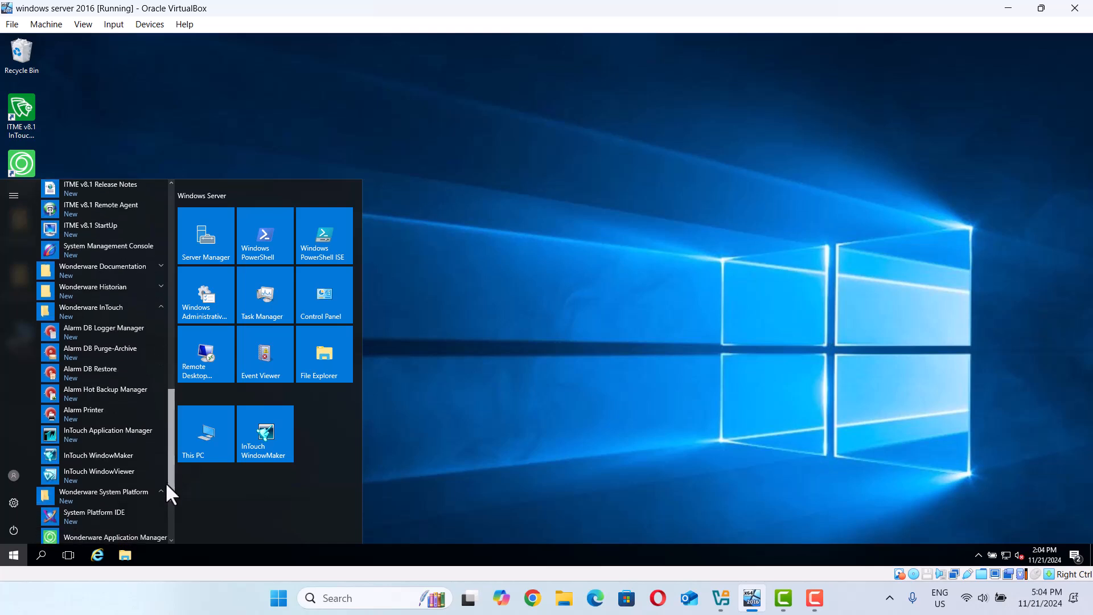
left_click(77, 434)
left_click(571, 329)
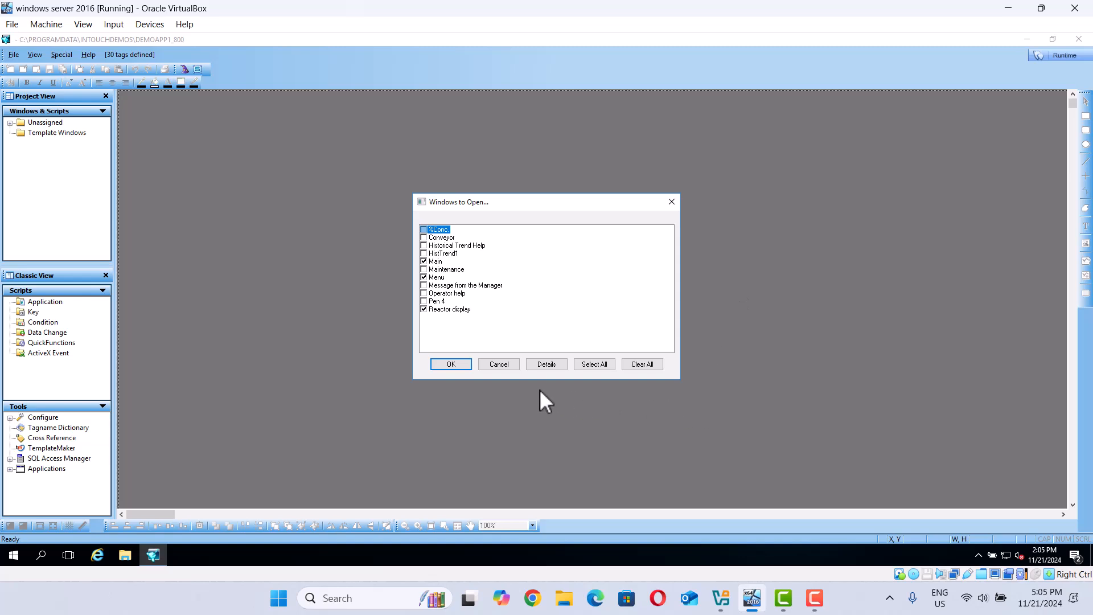
Step: Open the checked demo windows, select the Template Windows folder, then exit WindowMaker
left_click(460, 368)
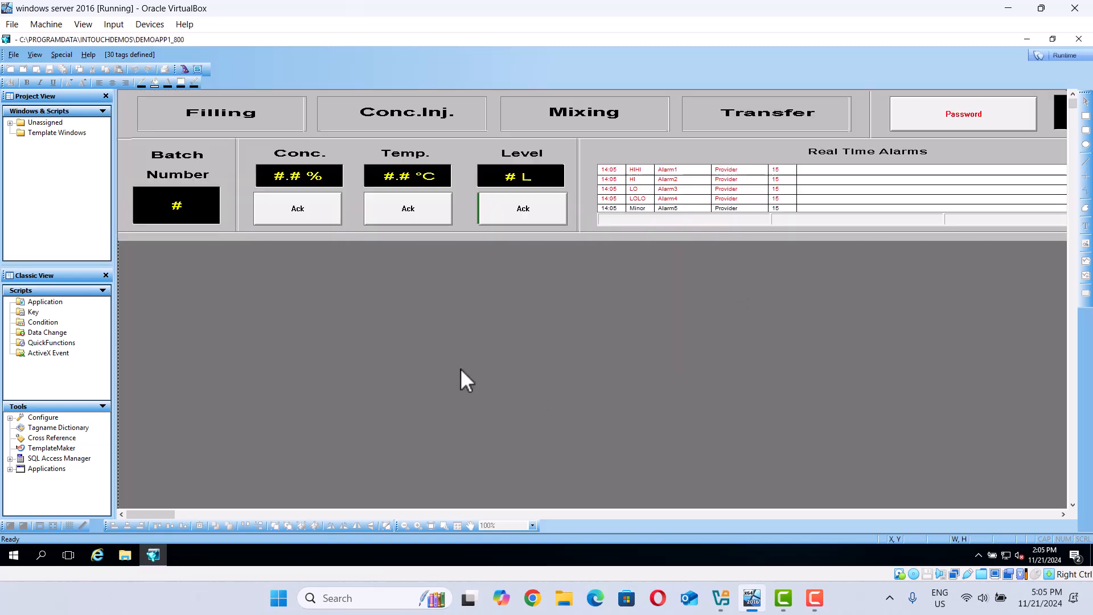
left_click(54, 133)
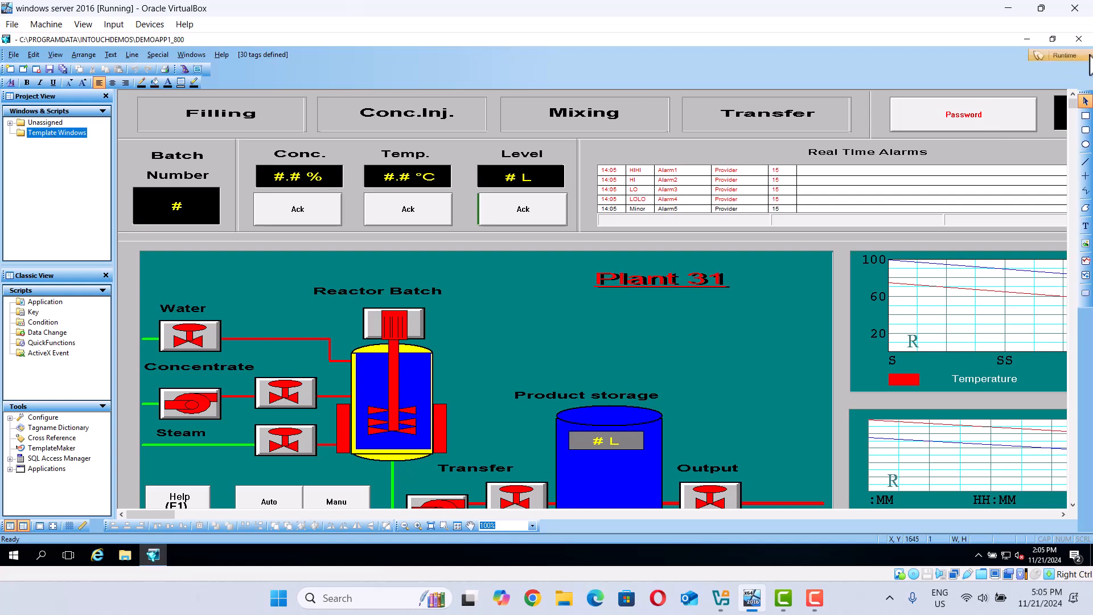
left_click(1079, 39)
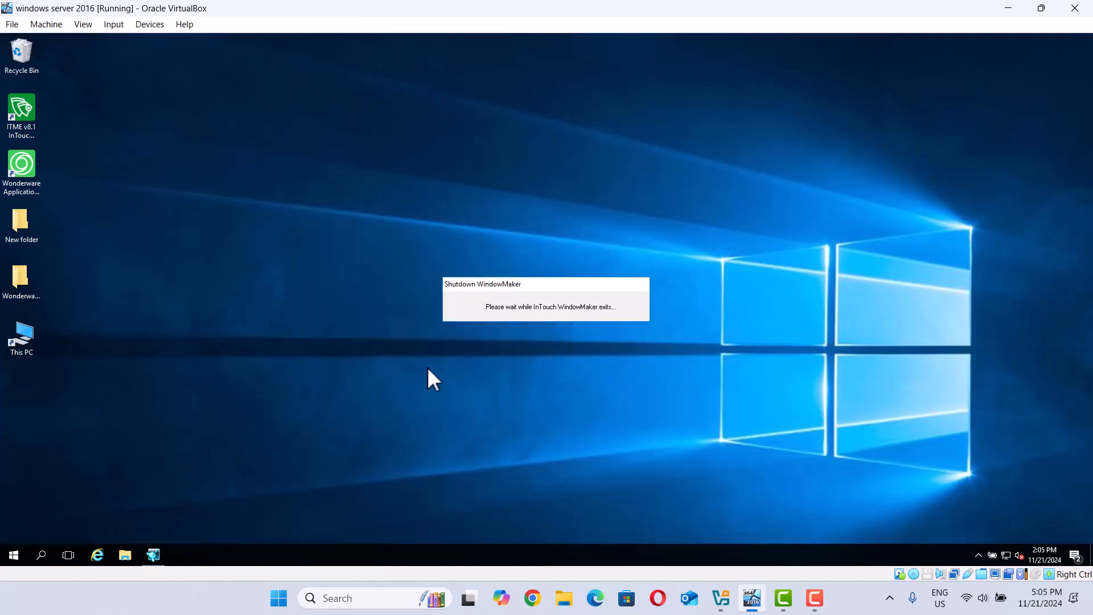
Step: Relaunch InTouch WindowMaker from its Start tile and continue in Demo Mode
left_click(12, 560)
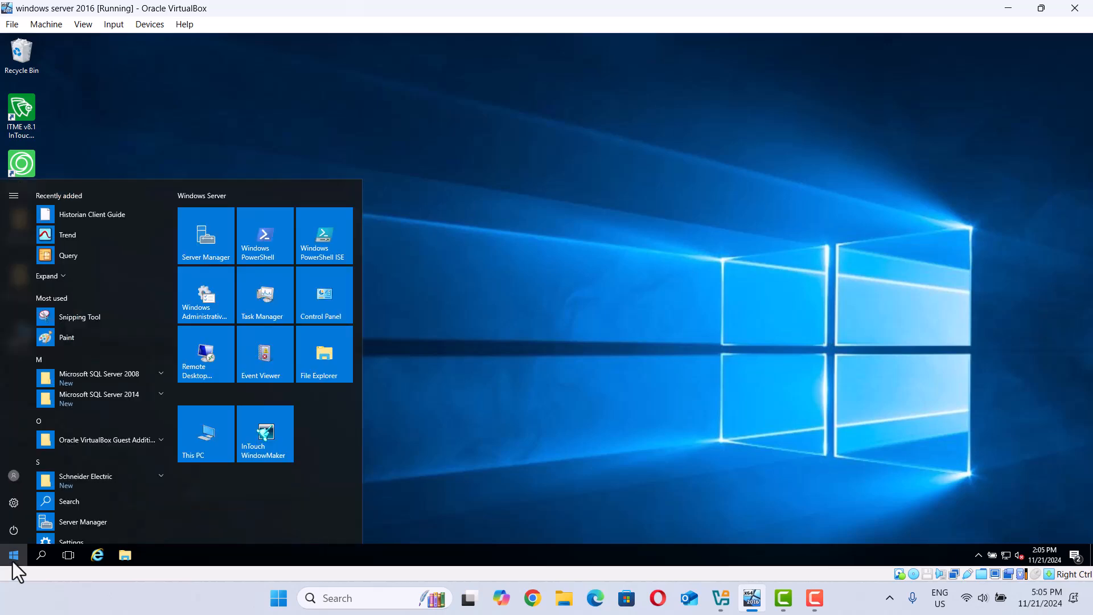
left_click(266, 432)
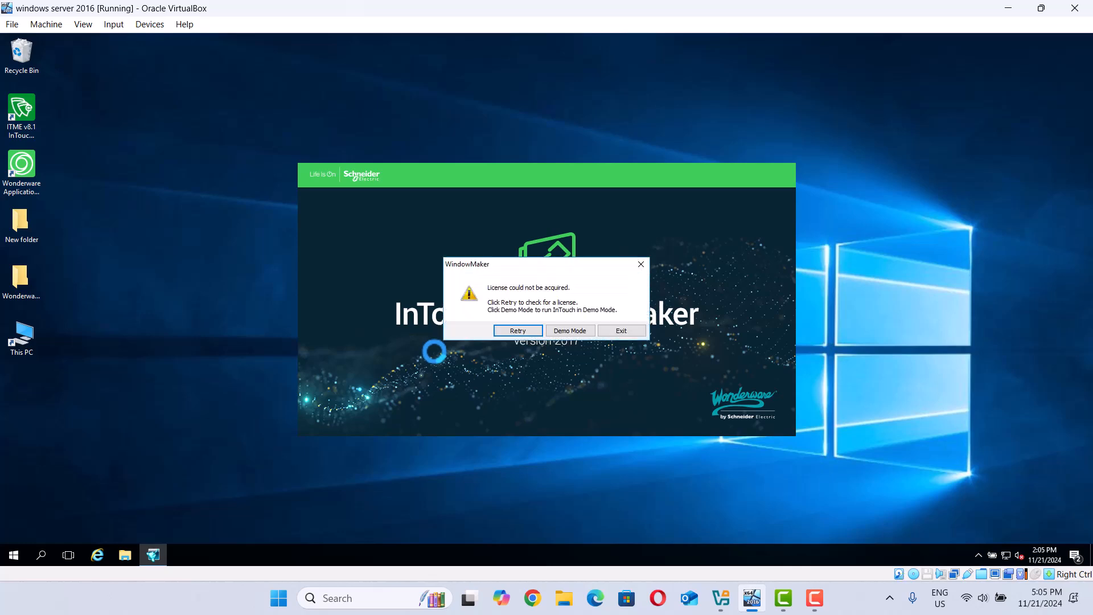
left_click(563, 331)
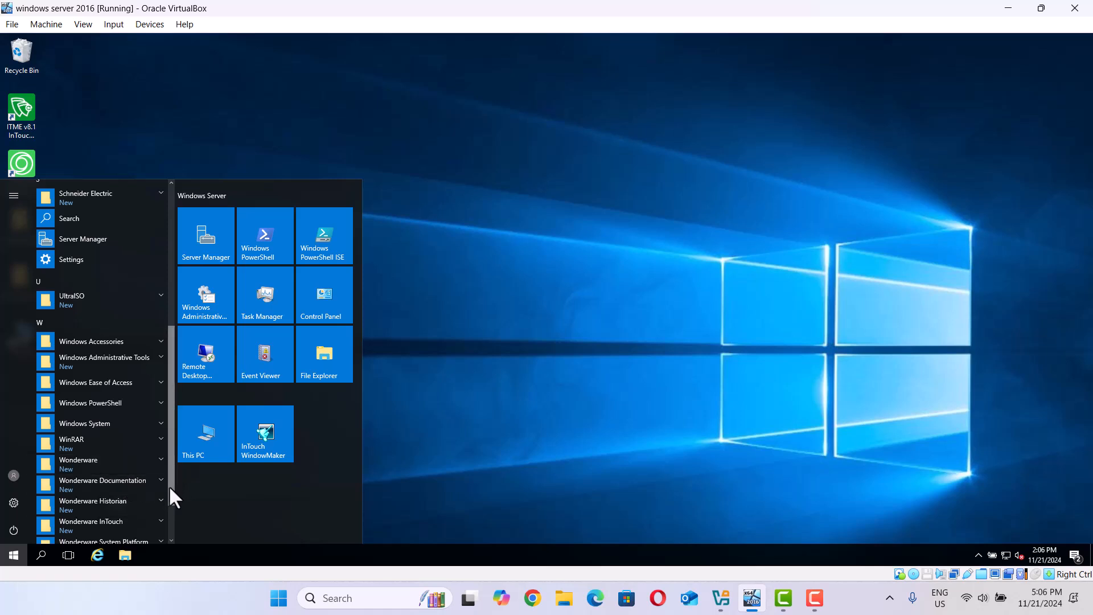
Step: Pin InTouch Application Manager to Start, launch it, and open 'New InTouch application' in WindowMaker
left_click(100, 523)
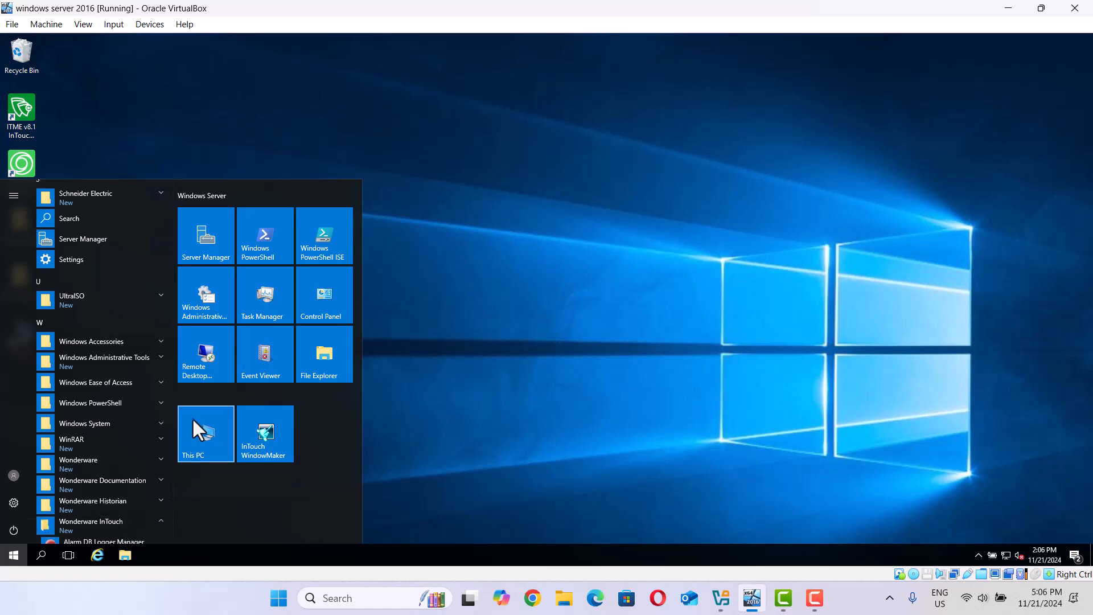
left_click_drag(171, 415, 174, 500)
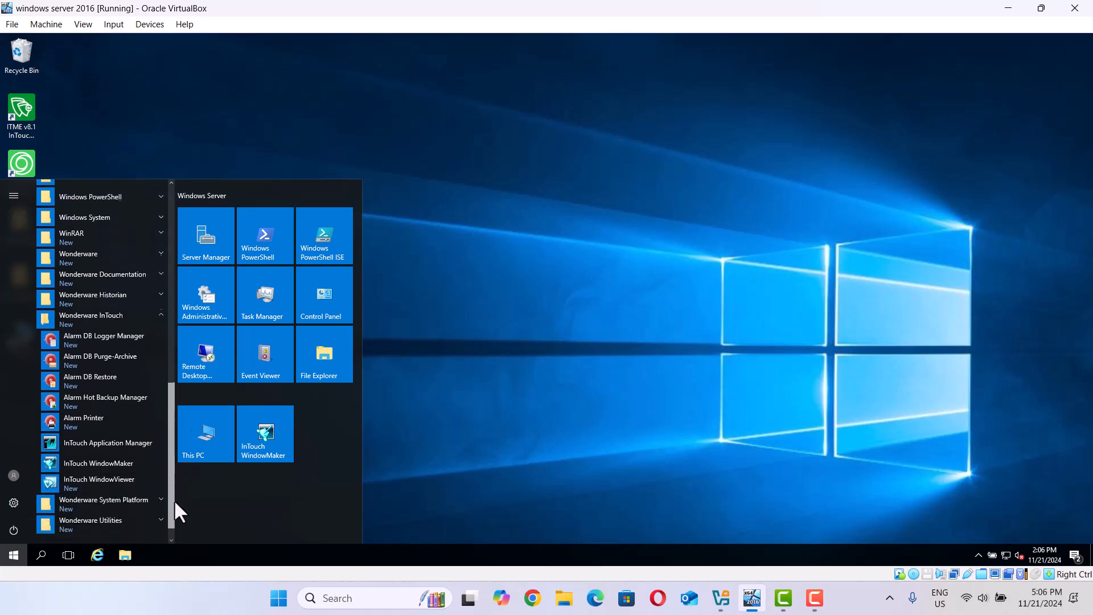
right_click(122, 435)
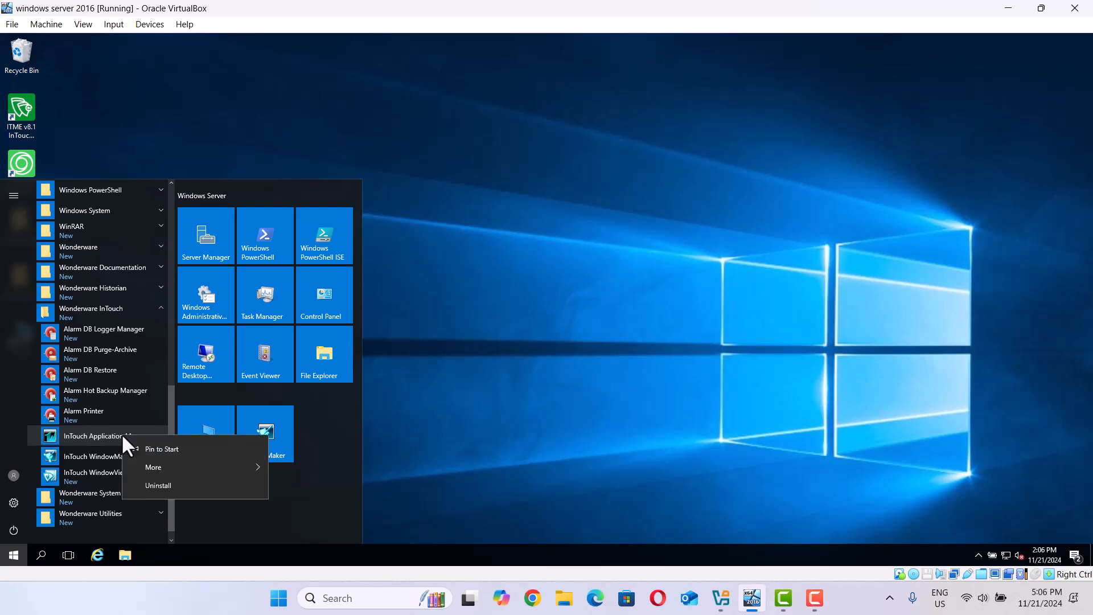
left_click(153, 455)
left_click(331, 440)
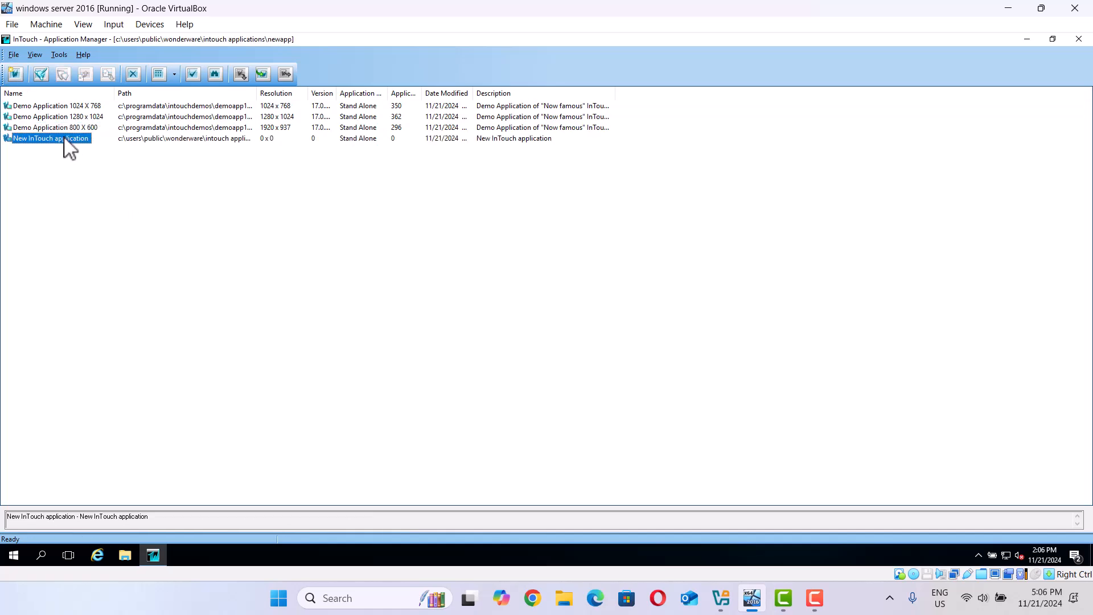
double_click(65, 140)
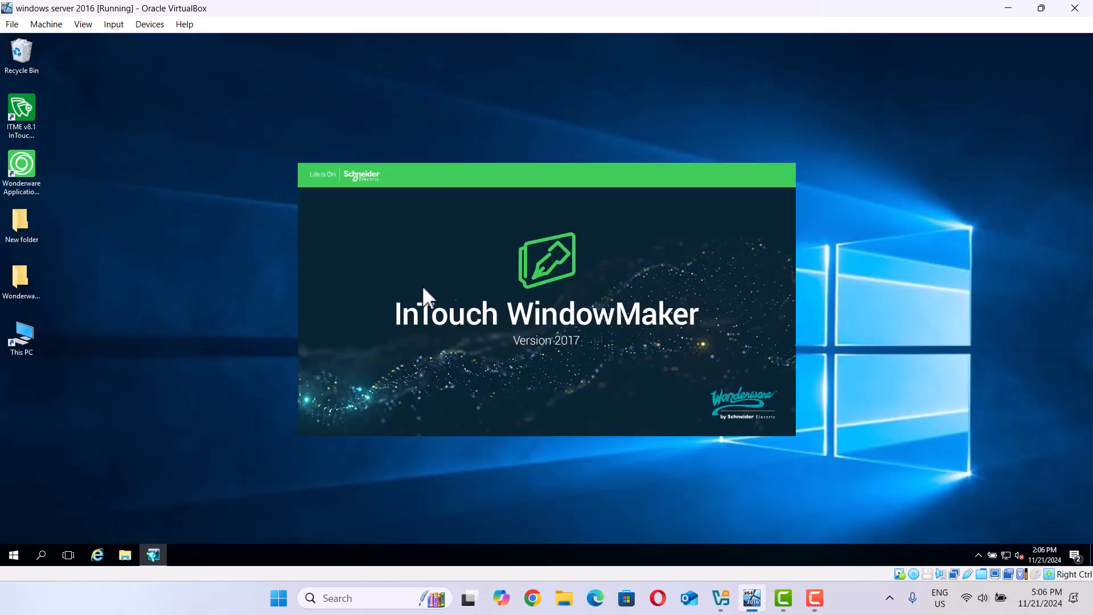